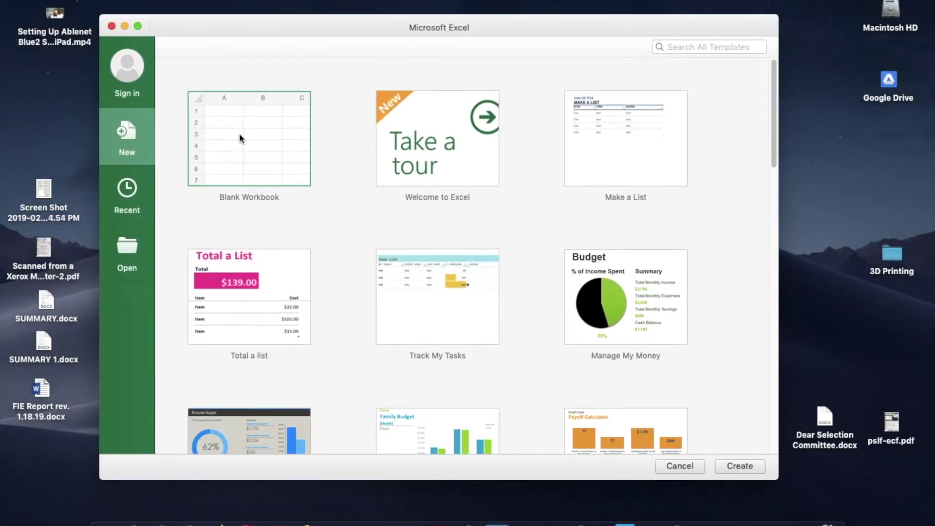
Create a blank workbook and save it to the Desktop as an Excel Workbook (.xlsx) named Caseload
double_click(225, 150)
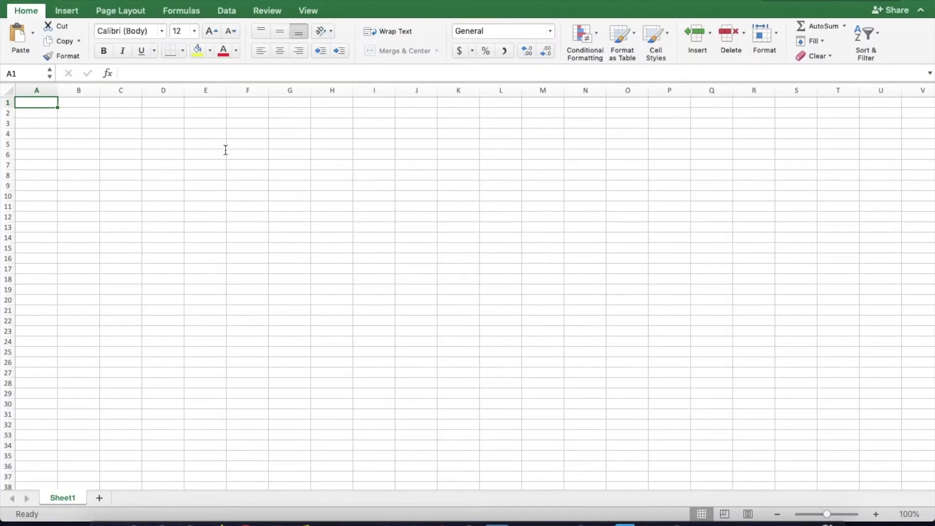
drag(932, 521, 540, 460)
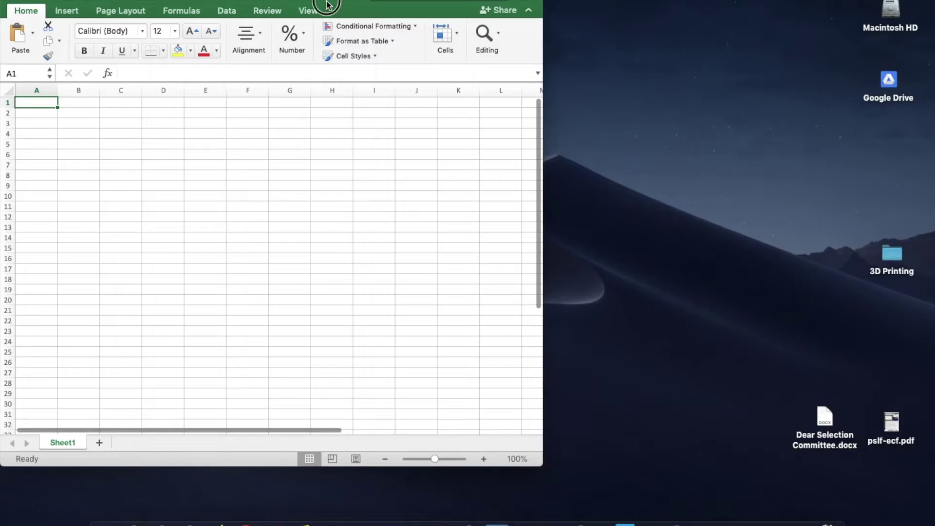
click(77, 0)
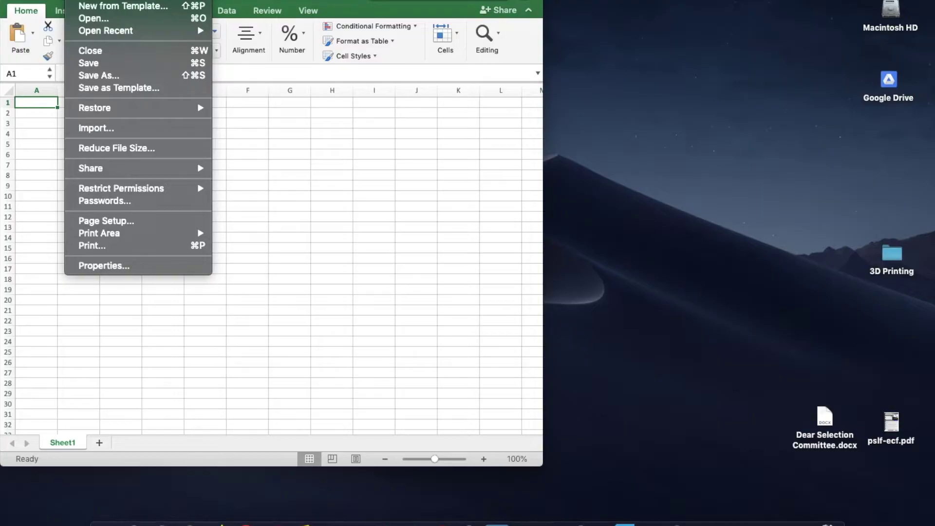
click(112, 78)
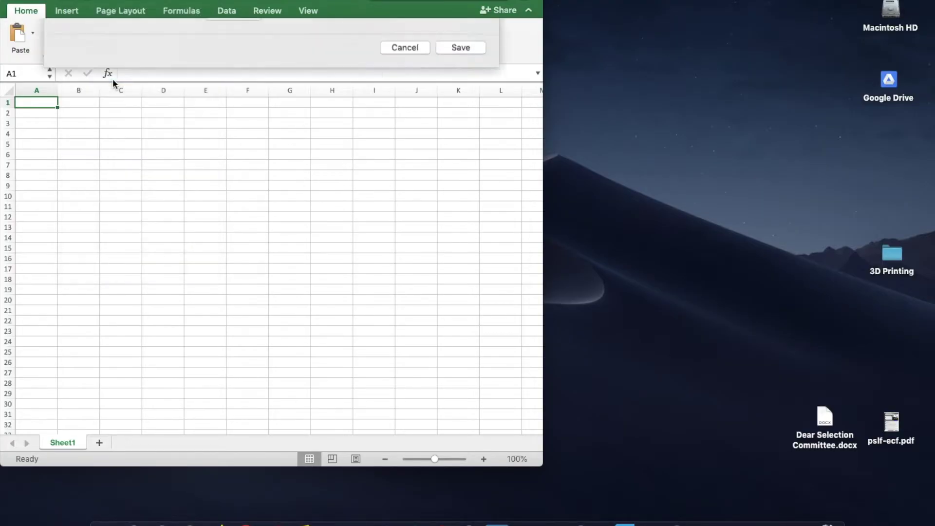
text(Caseload)
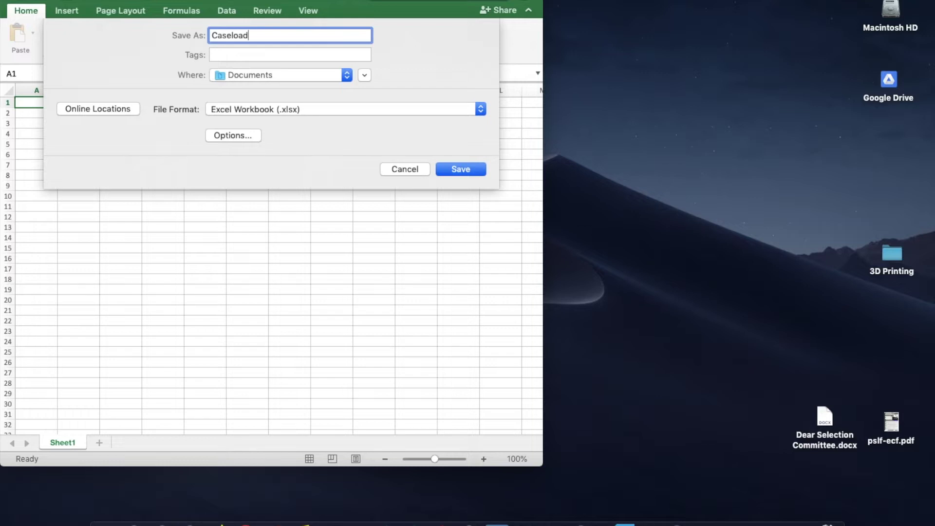
click(252, 78)
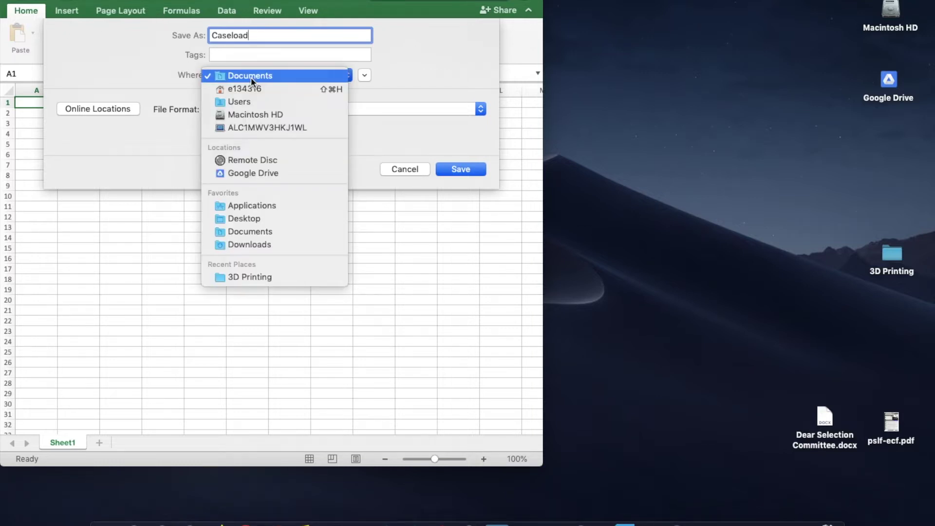
click(259, 218)
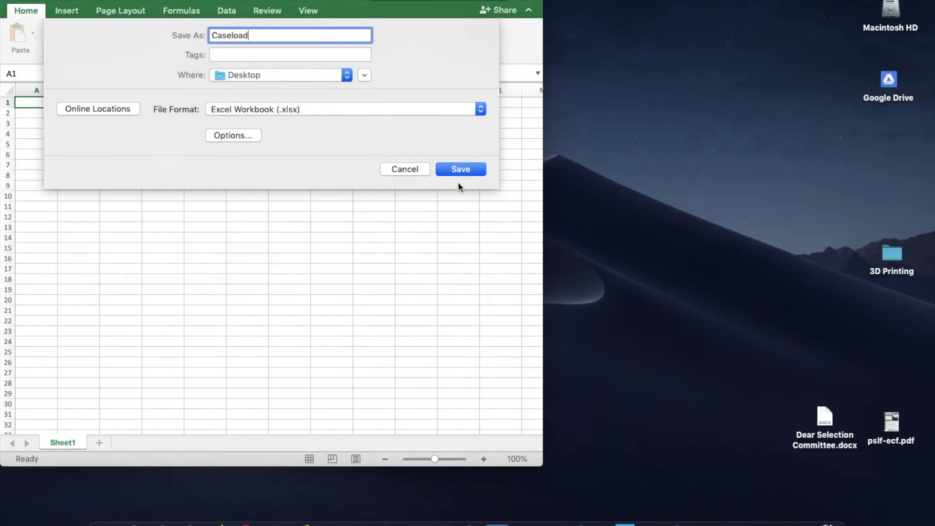
click(463, 168)
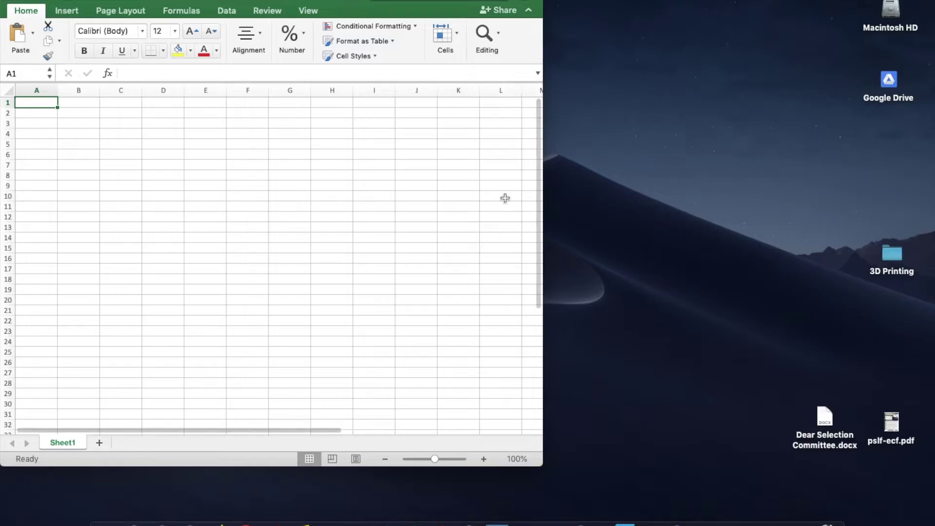
Widen columns A and B slightly and enter the headers Last, First and Perm in A1:C1
drag(58, 91, 120, 89)
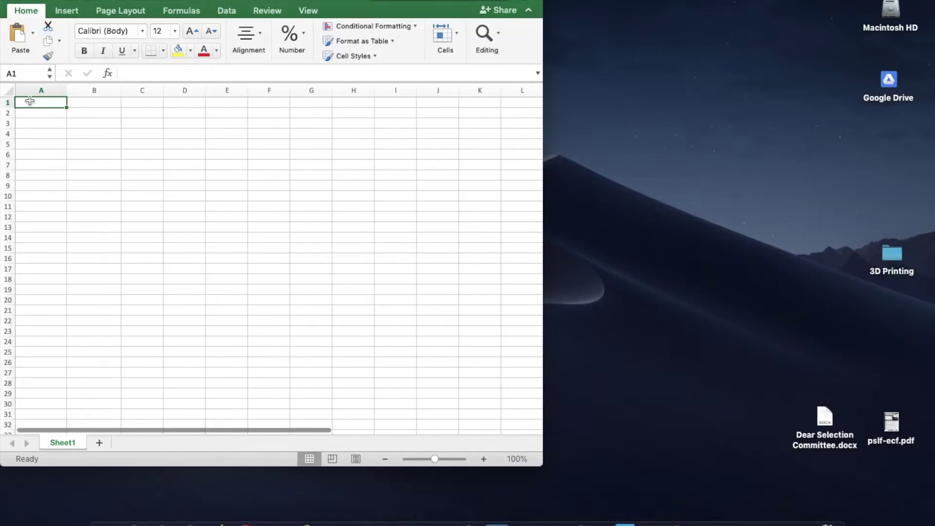
text(Last)
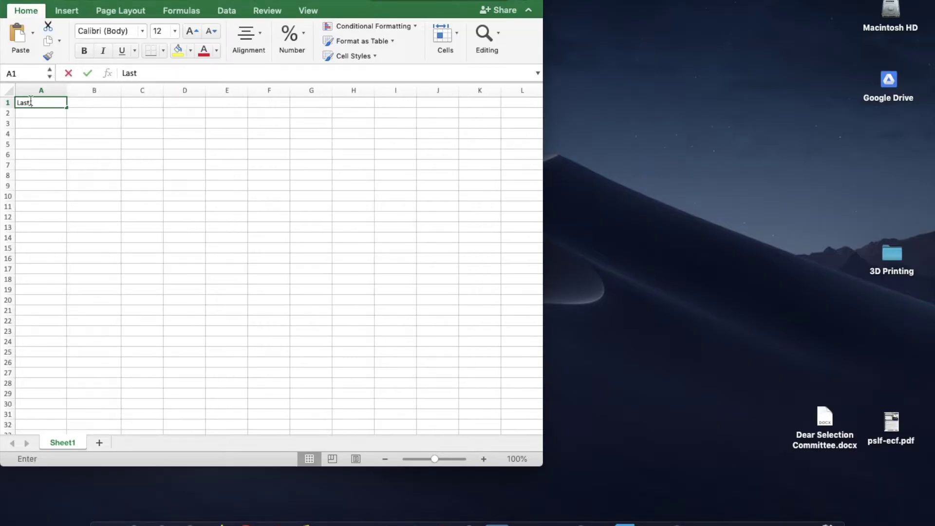
key(Tab)
text(First)
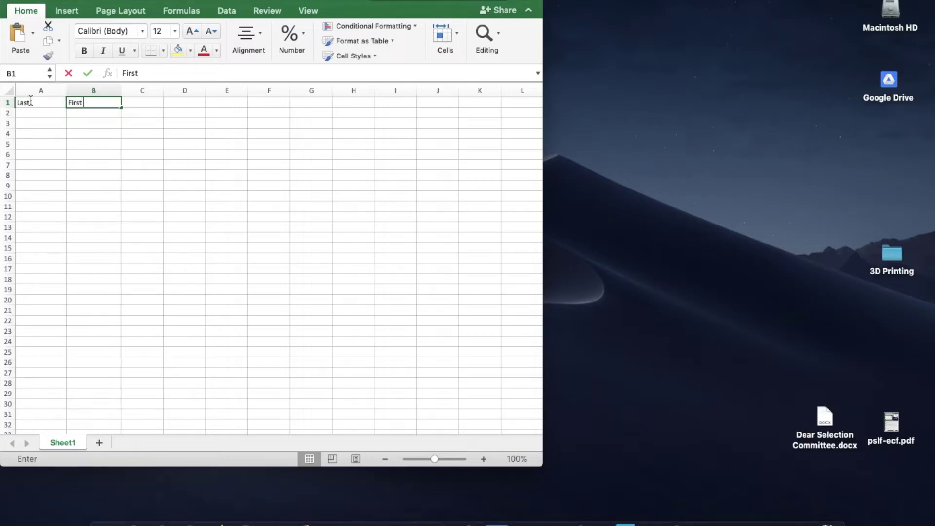
key(Tab)
text(Perm)
key(Tab)
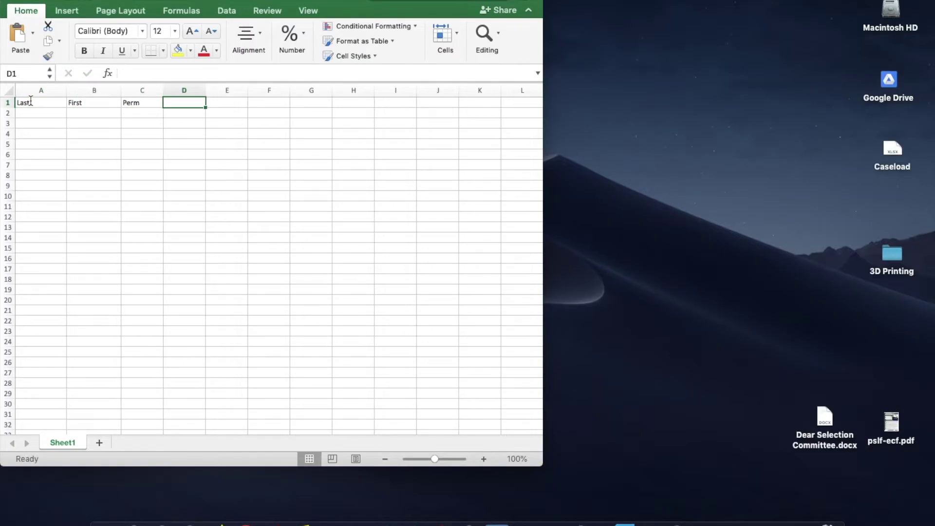
Continue the header row with DOB, Grade, Teacher and Service Time in D1:G1
text(DOB)
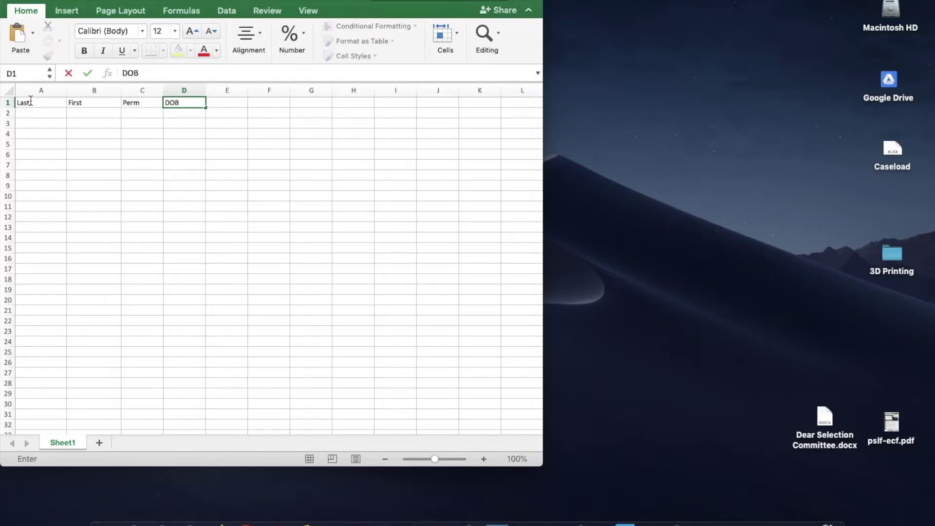
key(Tab)
text(Grade)
key(Tab)
text(Teacher)
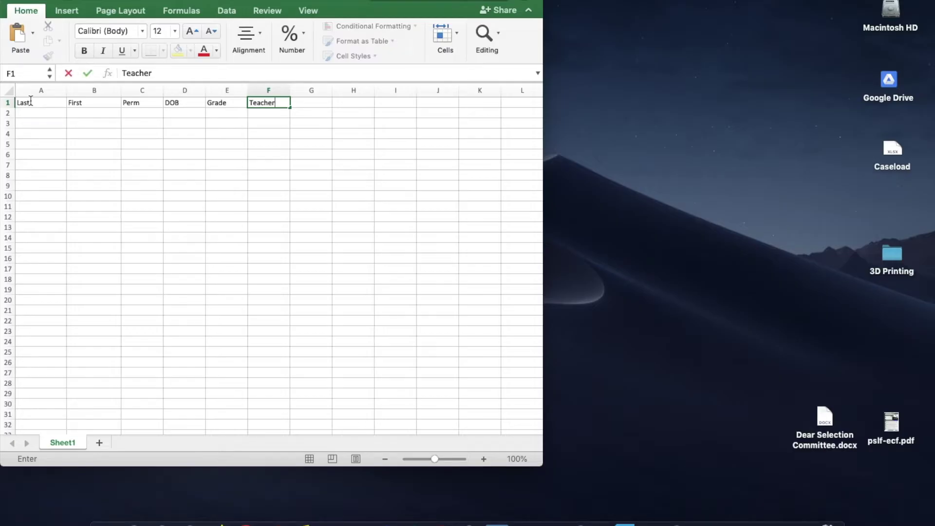
key(Tab)
text(Service Time)
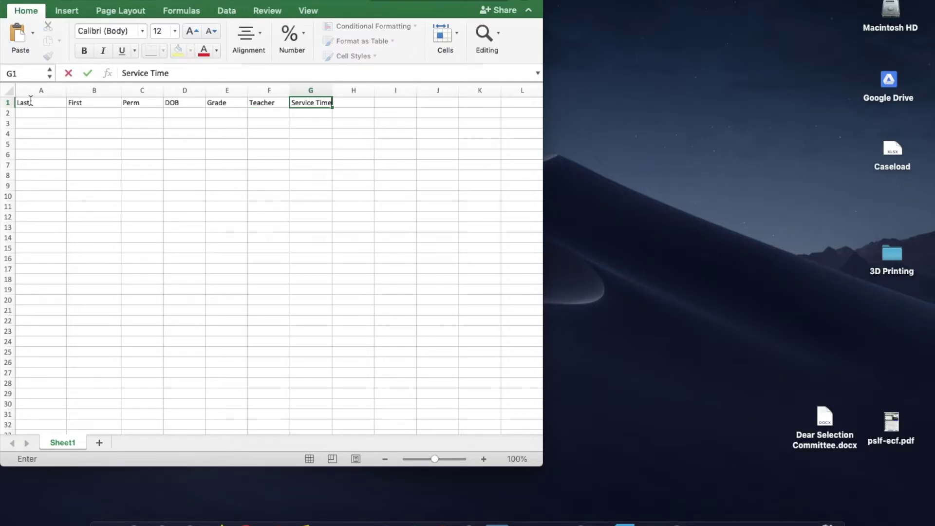
Enter the headers Annual Due and Eval Due in H1:I1, and enlarge the workbook window
key(Tab)
text(FID)
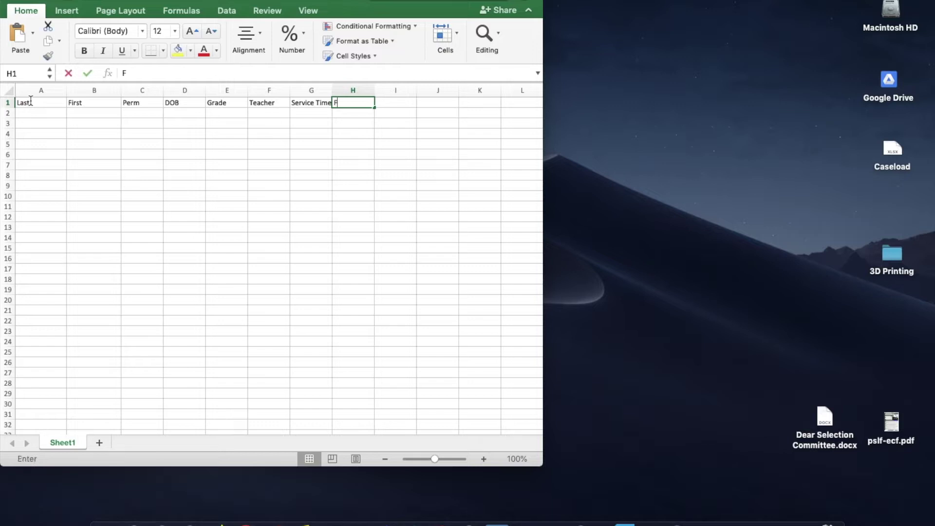
key(BackSpace)
key(BackSpace)
key(BackSpace)
text(A)
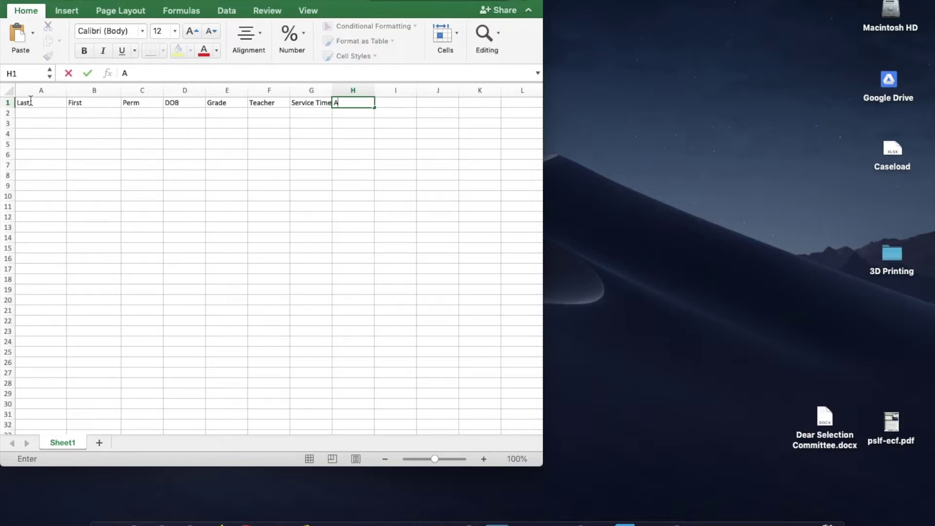
text(nnual Due)
key(Tab)
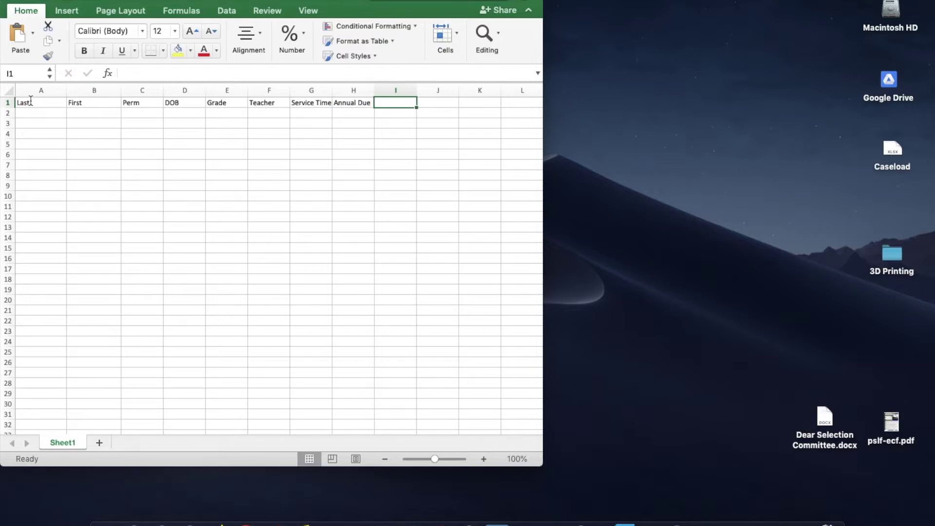
text(Eval Due)
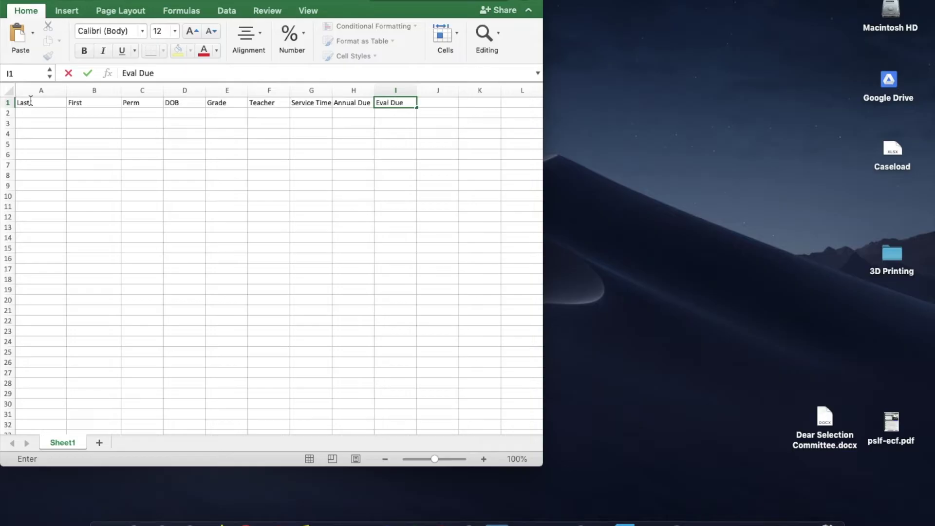
drag(540, 467, 630, 463)
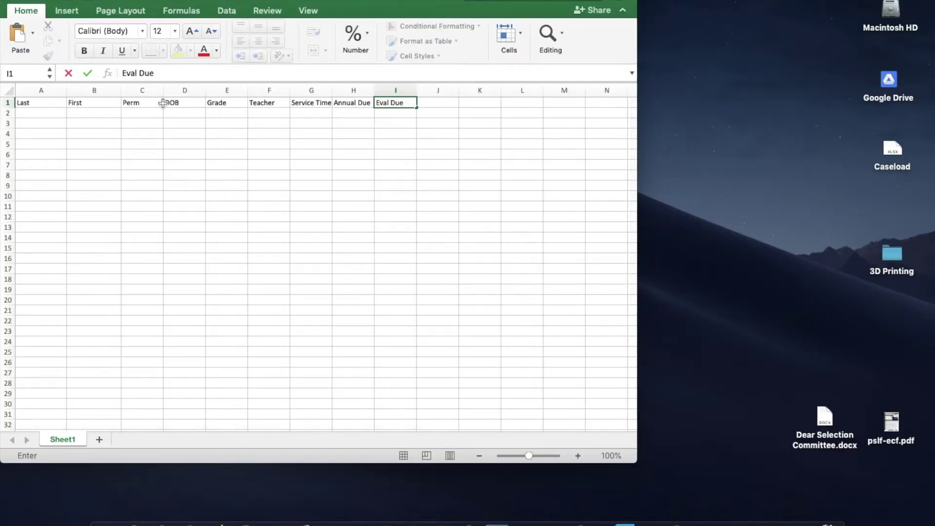
drag(378, 3, 418, 7)
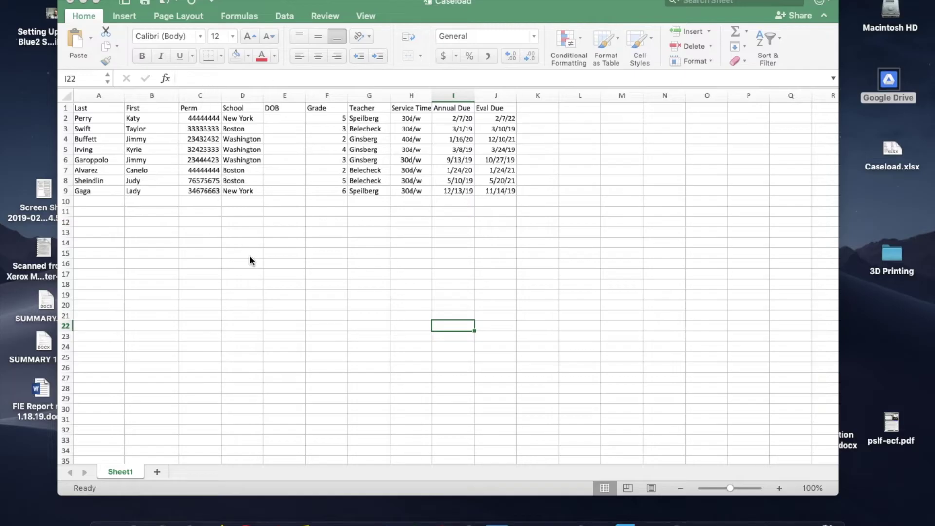
Delete the empty DOB column from the caseload table
right_click(282, 97)
click(277, 95)
right_click(280, 94)
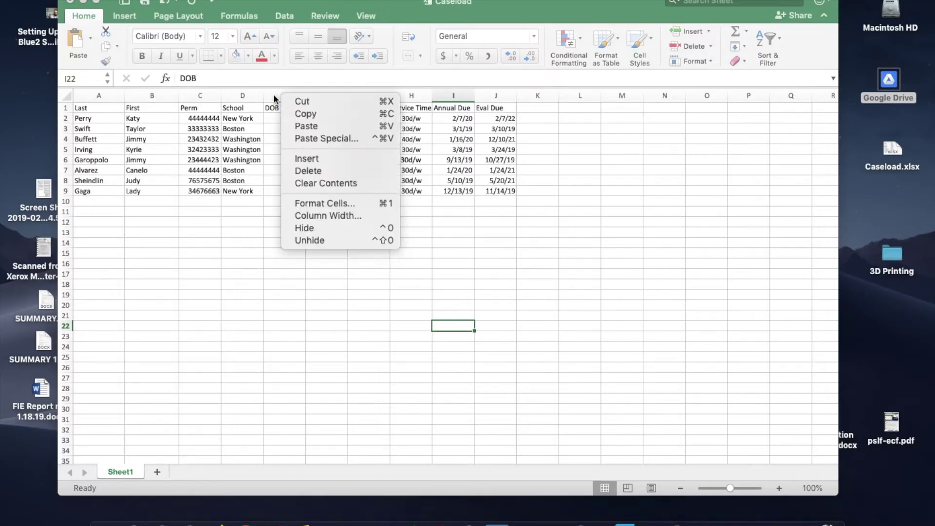
click(309, 170)
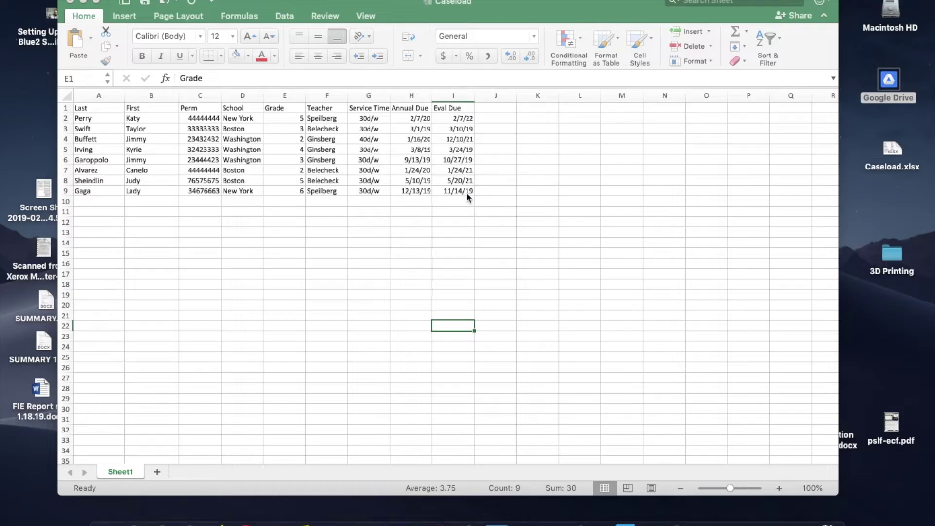
Reposition the workbook window so its title bar is visible and save the Caseload workbook
click(350, 3)
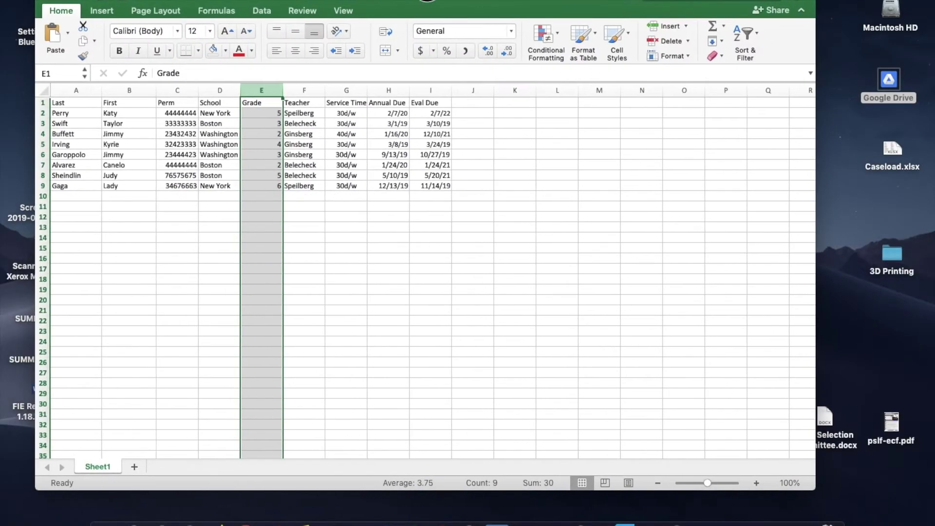
drag(427, 1, 428, 14)
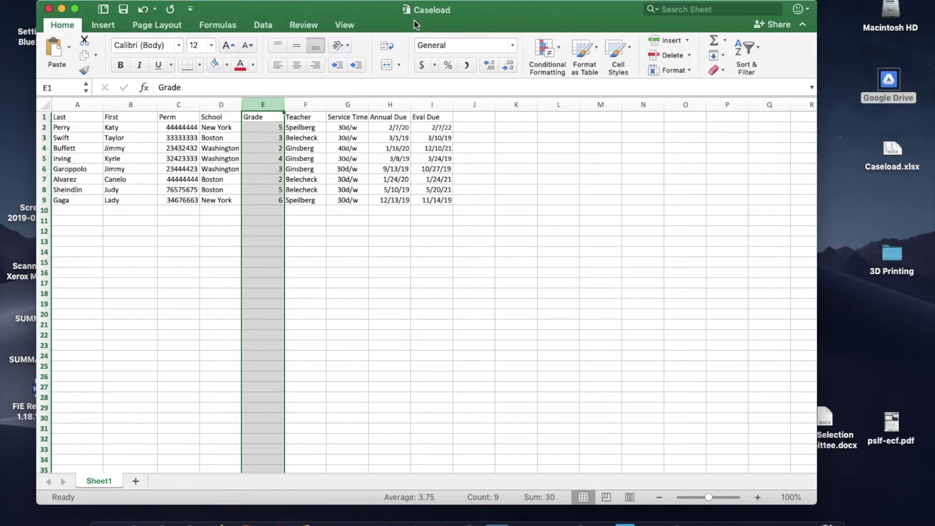
click(74, 1)
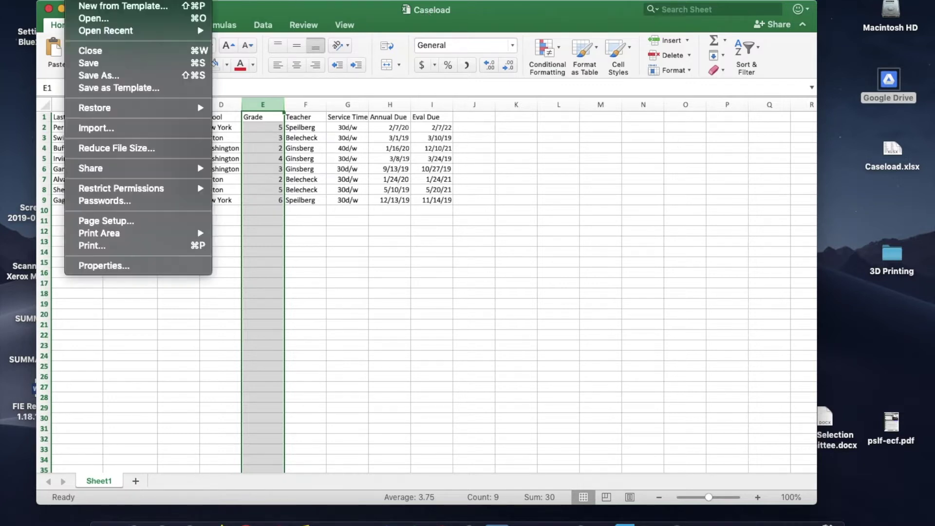
click(100, 64)
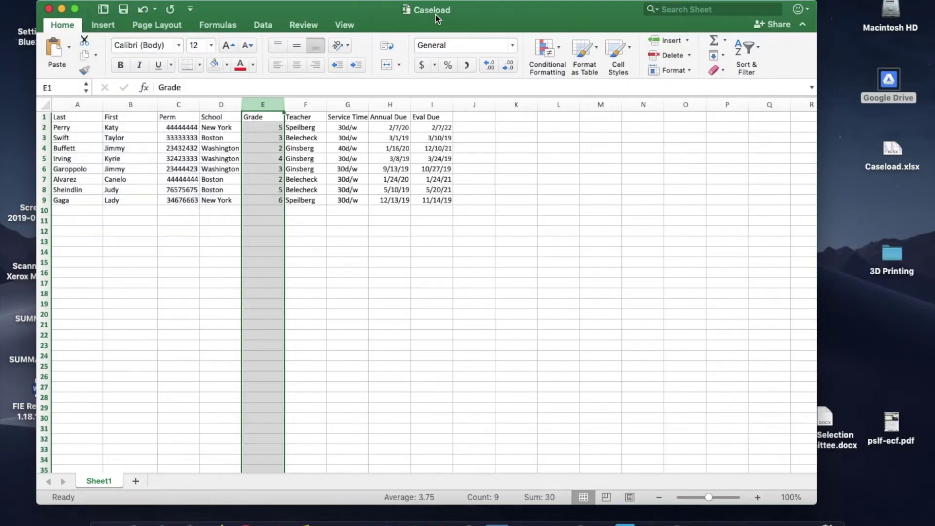
click(480, 229)
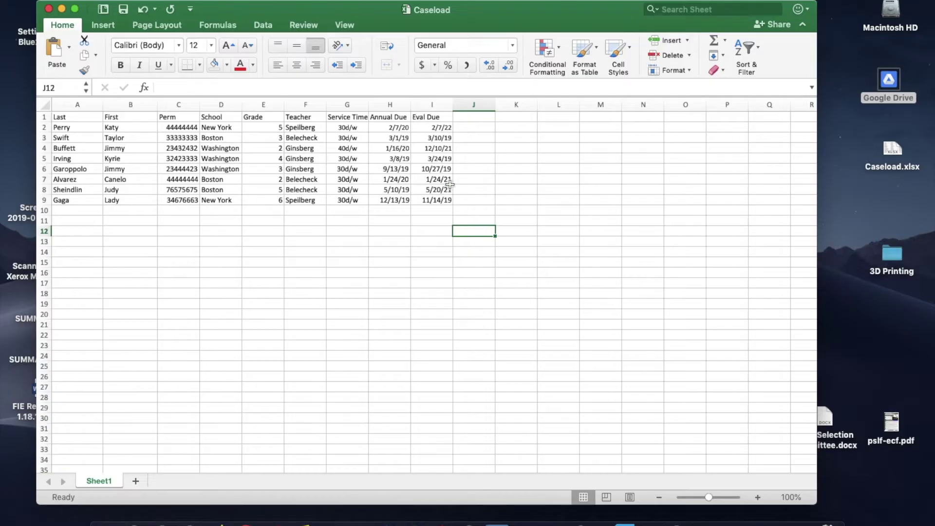
drag(77, 119, 444, 111)
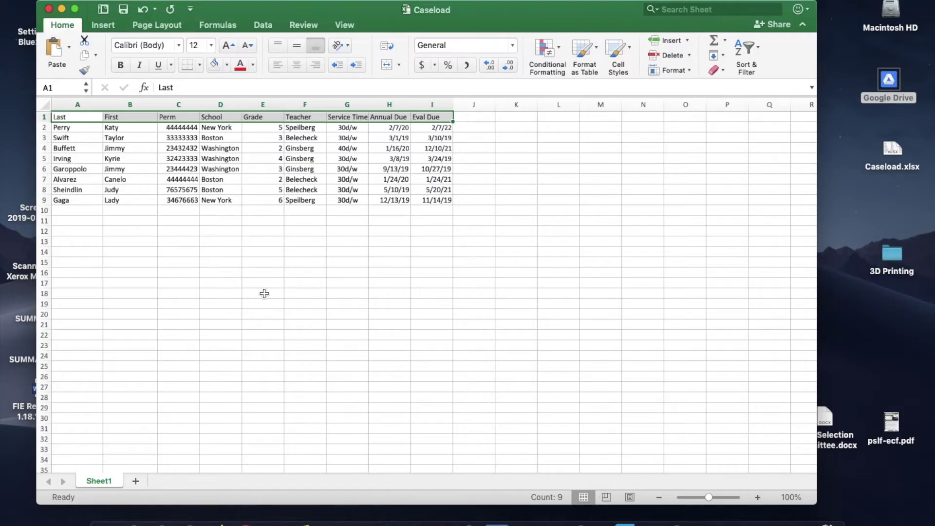
click(253, 68)
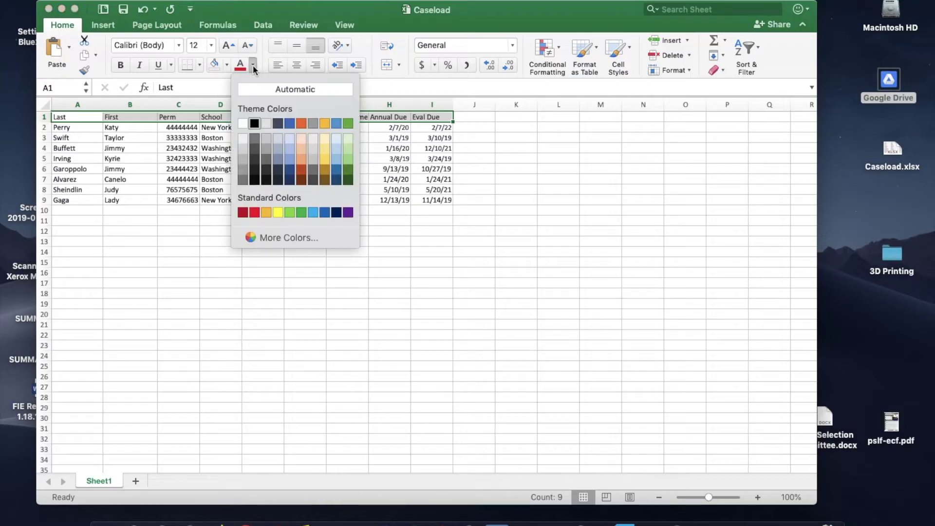
click(236, 262)
click(93, 199)
Fill the header row cells A1:I1 with a light blue theme colour
drag(68, 119, 438, 117)
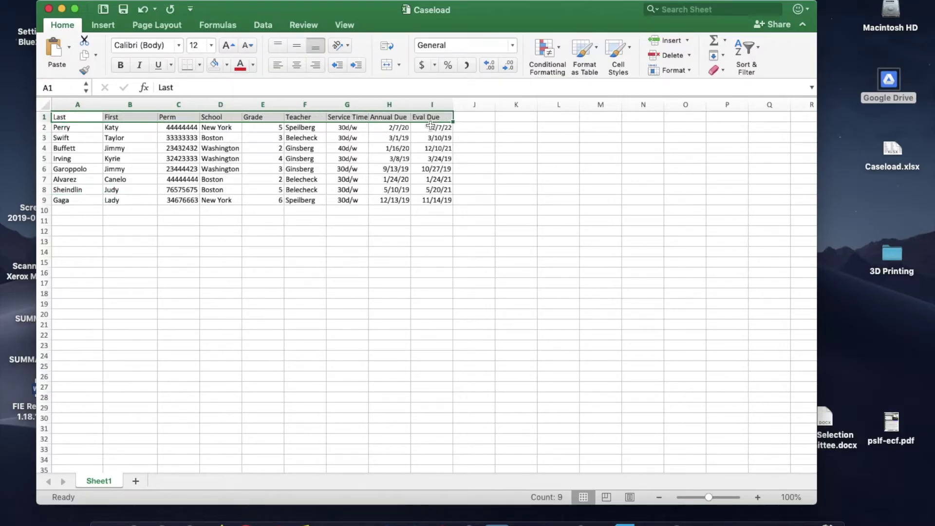
click(226, 64)
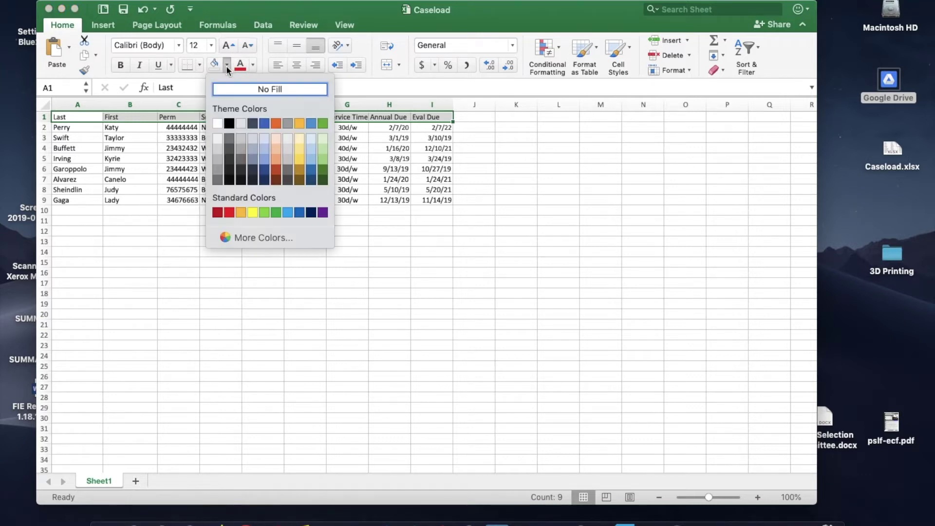
click(264, 148)
click(188, 273)
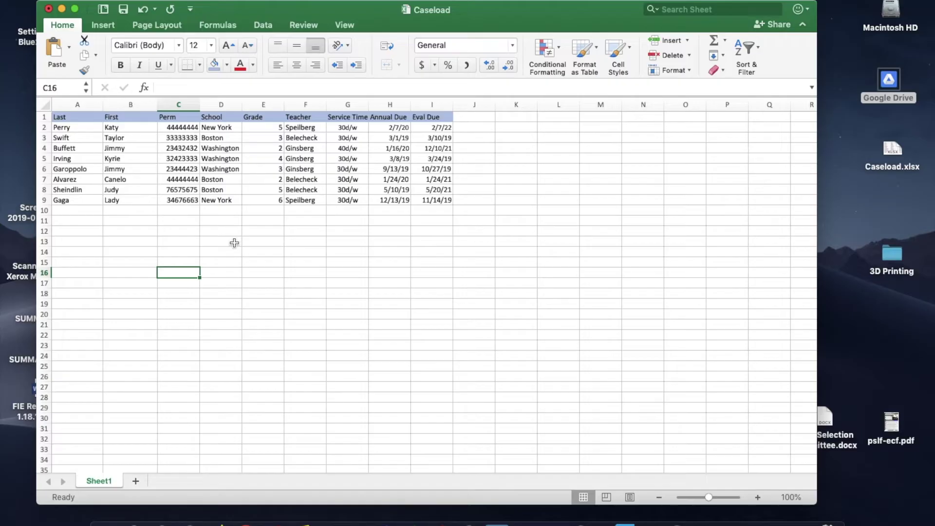
Select the whole caseload table A1:I9, including its headers, and shift the workbook window slightly
click(87, 115)
drag(87, 115, 440, 204)
drag(298, 10, 291, 6)
click(76, 0)
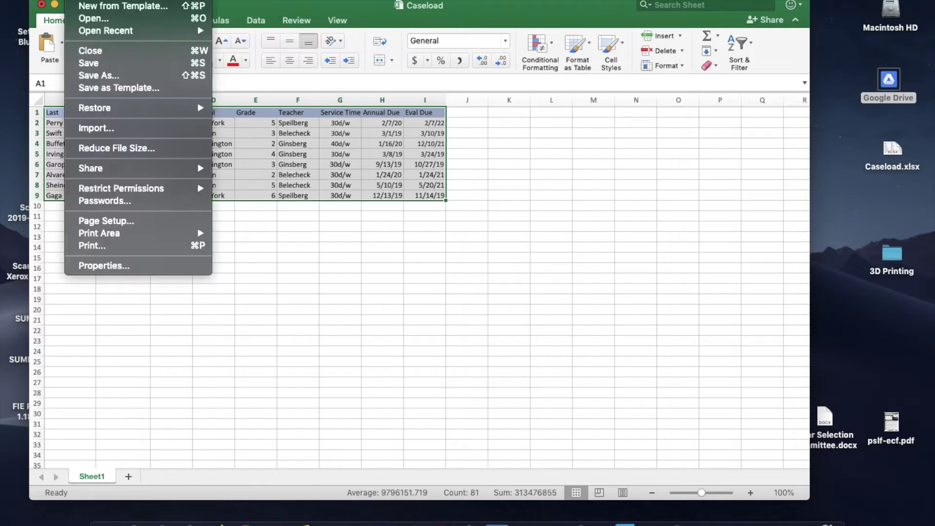
mouse_move(103, 0)
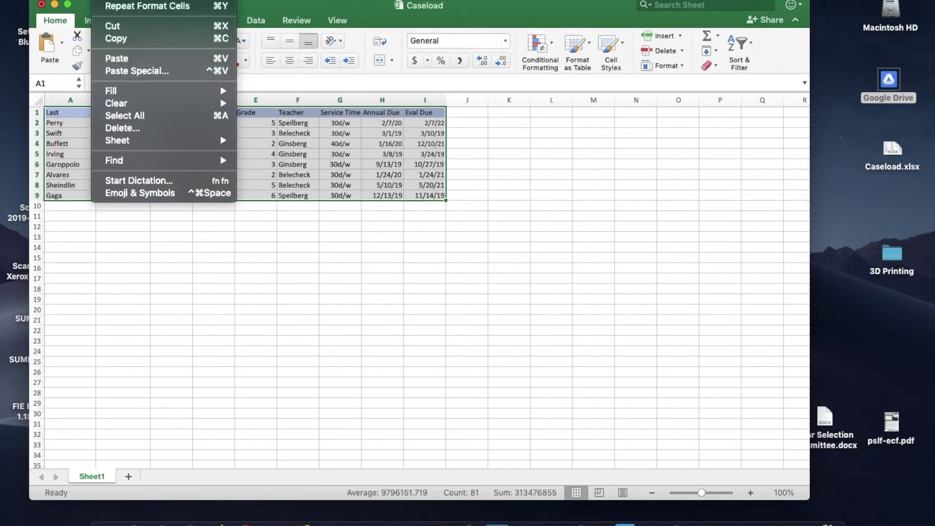
mouse_move(131, 0)
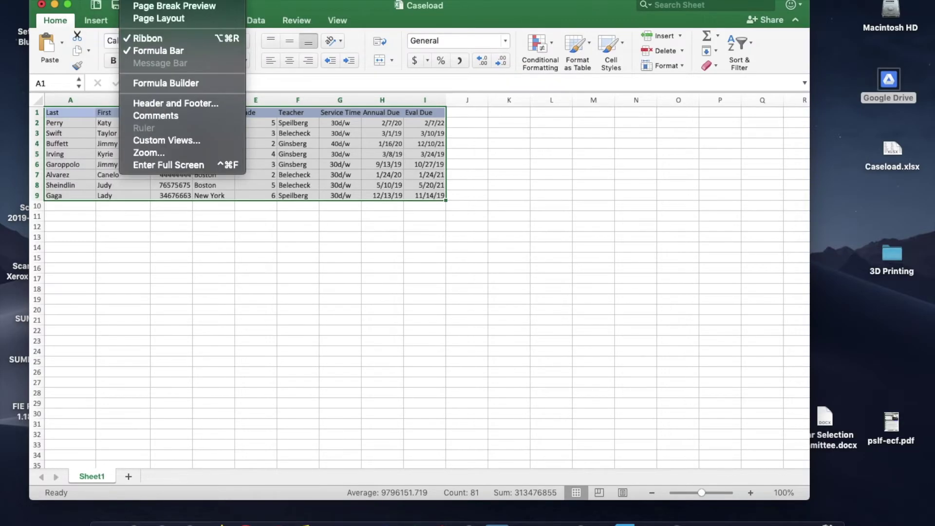
click(132, 341)
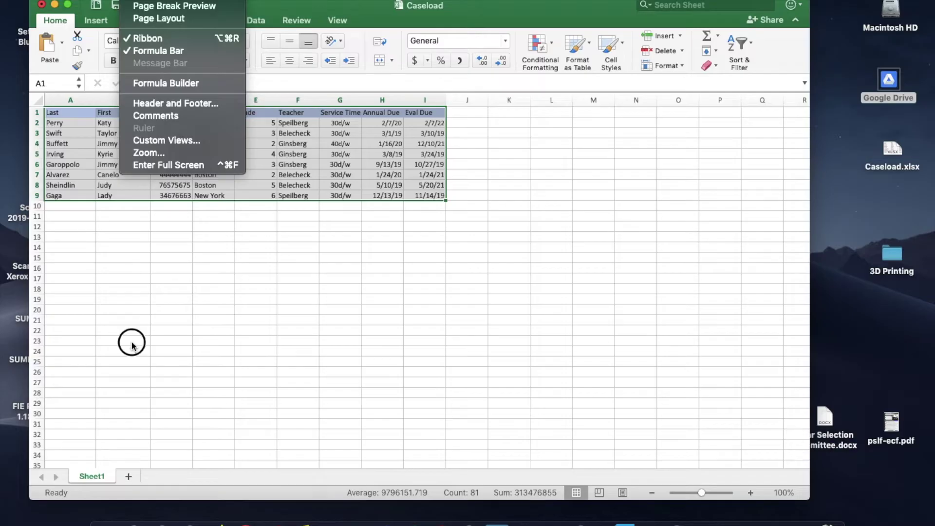
Sort the caseload table by the Last column, A to Z, with a custom sort that treats the first row as headers
right_click(59, 113)
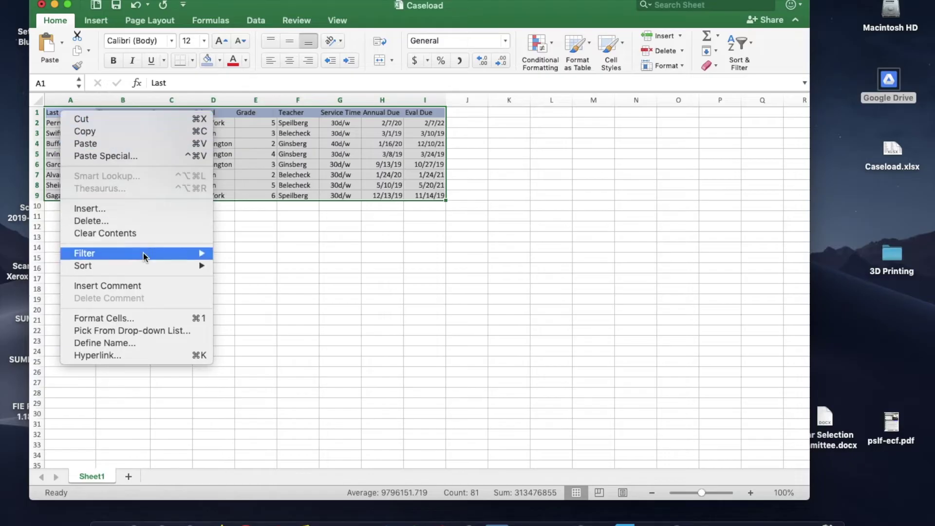
mouse_move(144, 269)
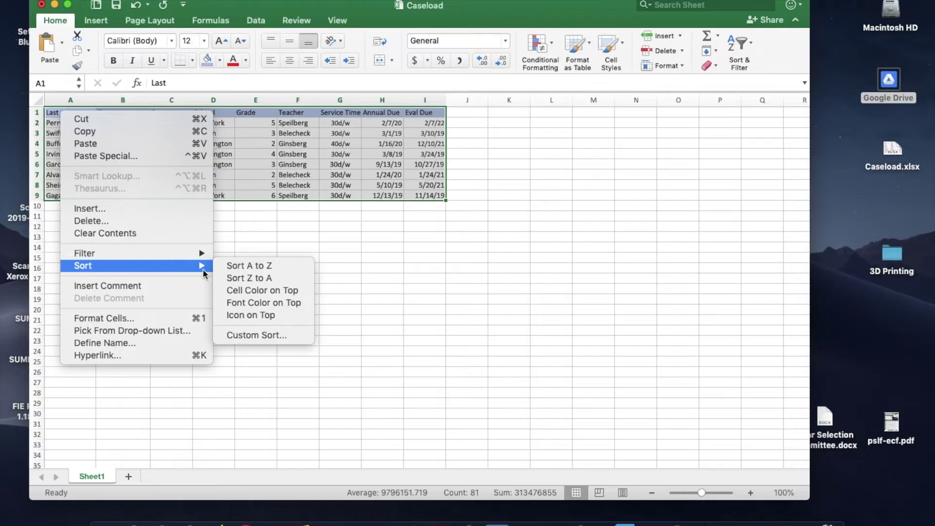
click(265, 336)
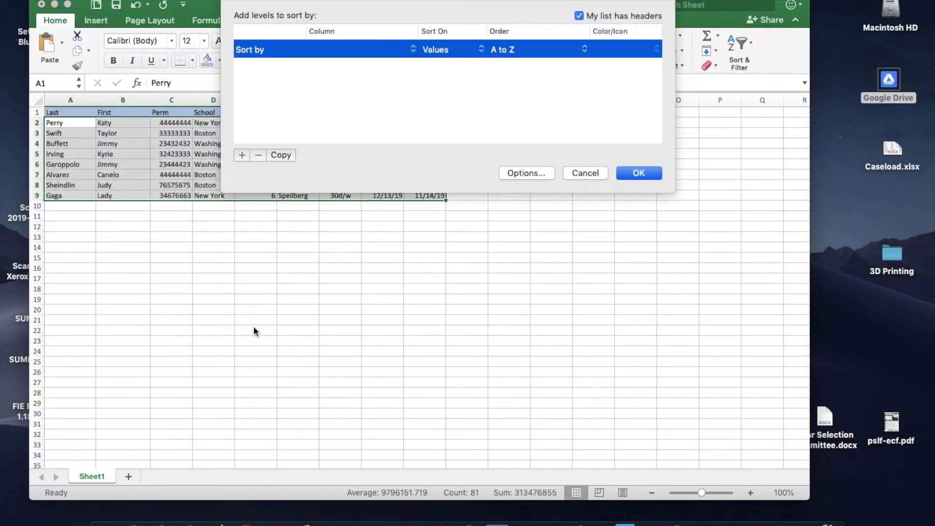
drag(344, 6, 313, 232)
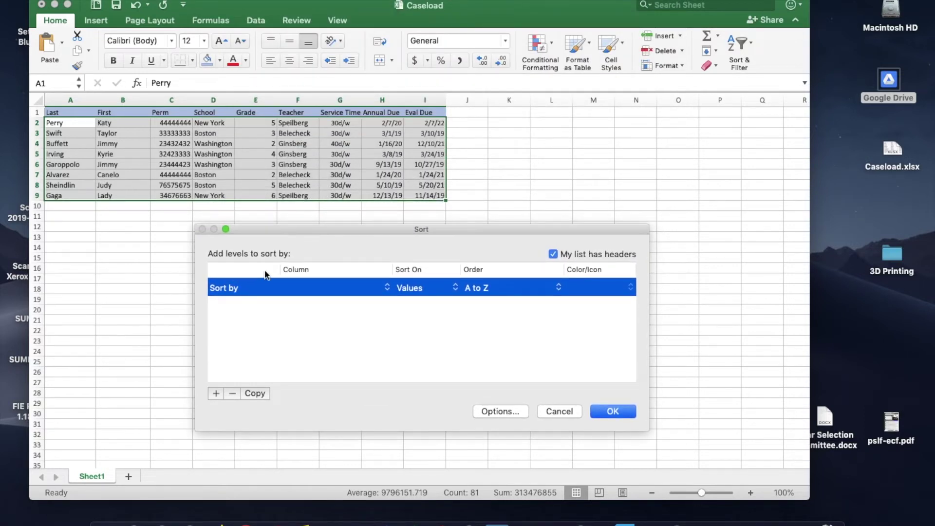
click(385, 286)
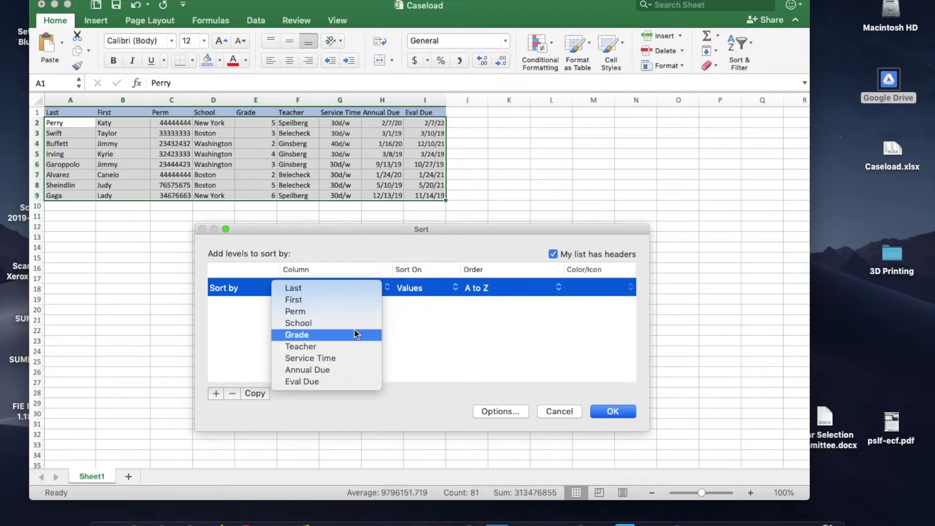
click(347, 292)
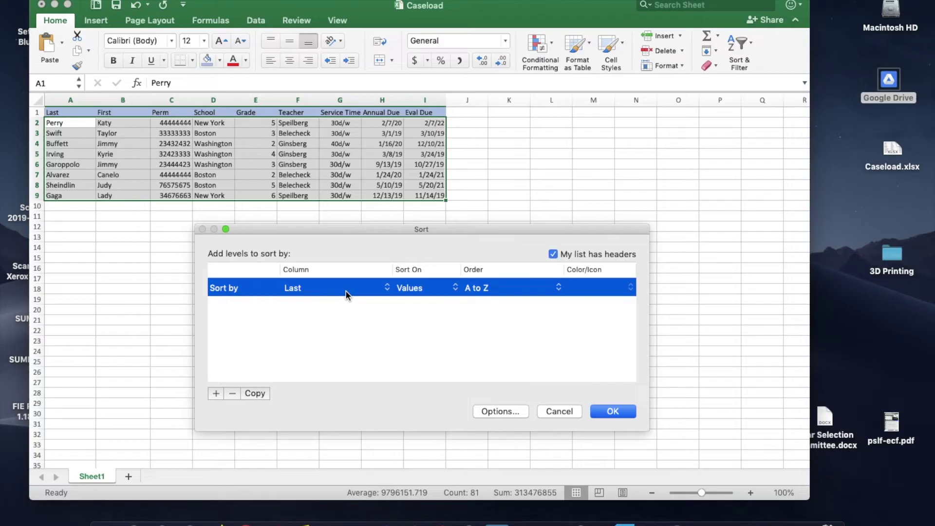
click(606, 413)
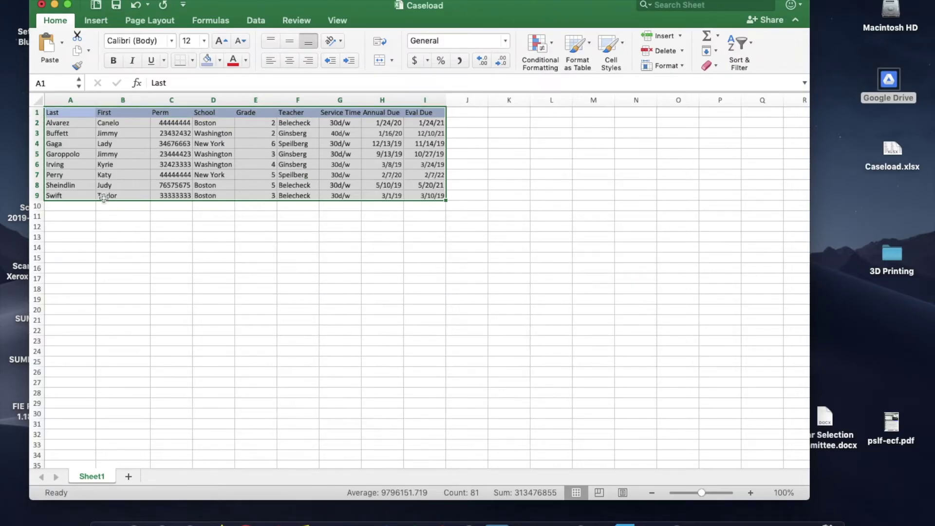
click(110, 277)
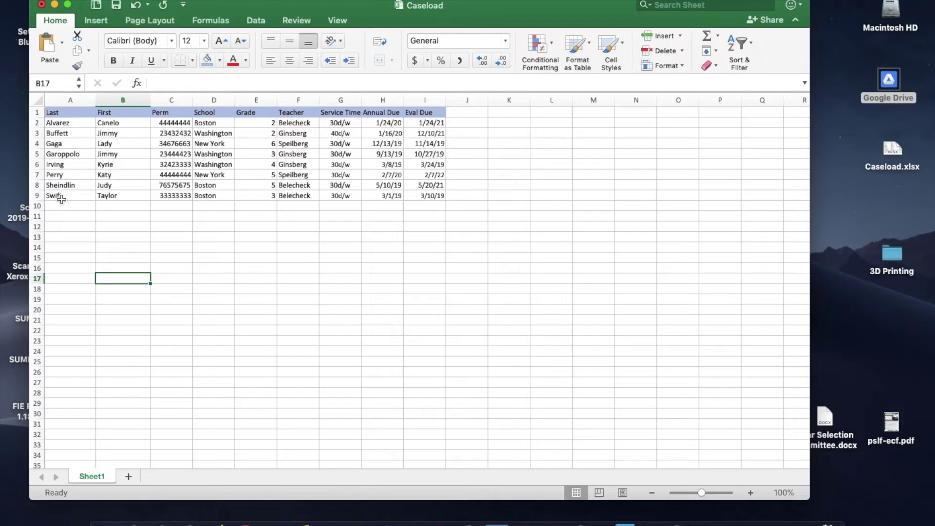
Re-sort the caseload table A1:I9 by the School column, A to Z, with a custom sort
drag(50, 112, 427, 191)
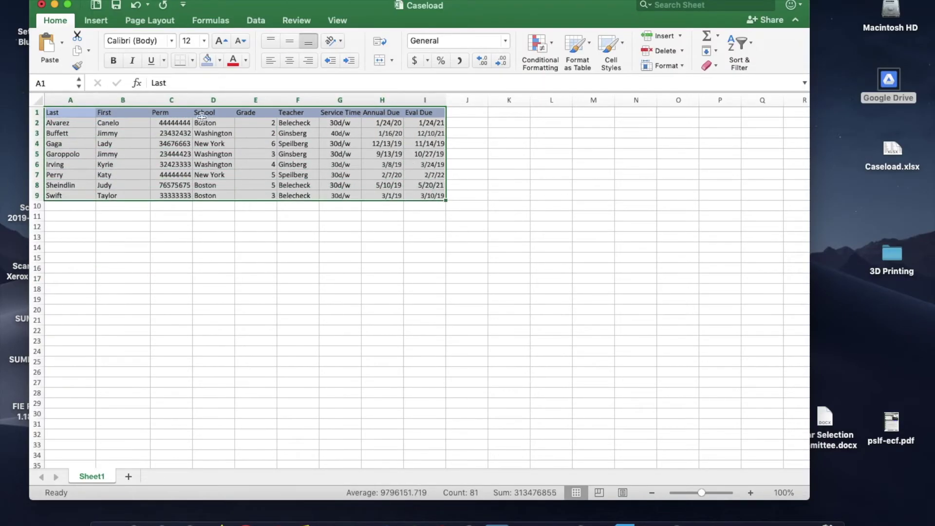
right_click(179, 113)
mouse_move(229, 268)
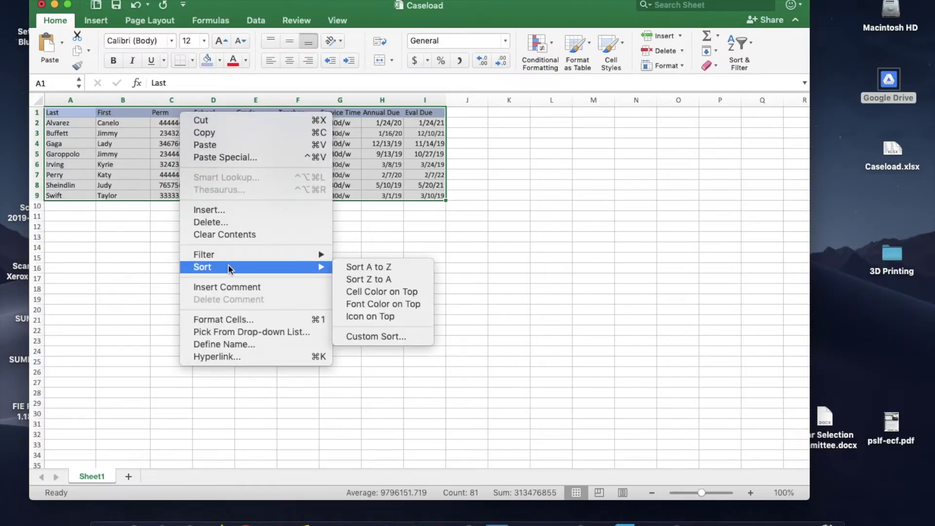
click(360, 335)
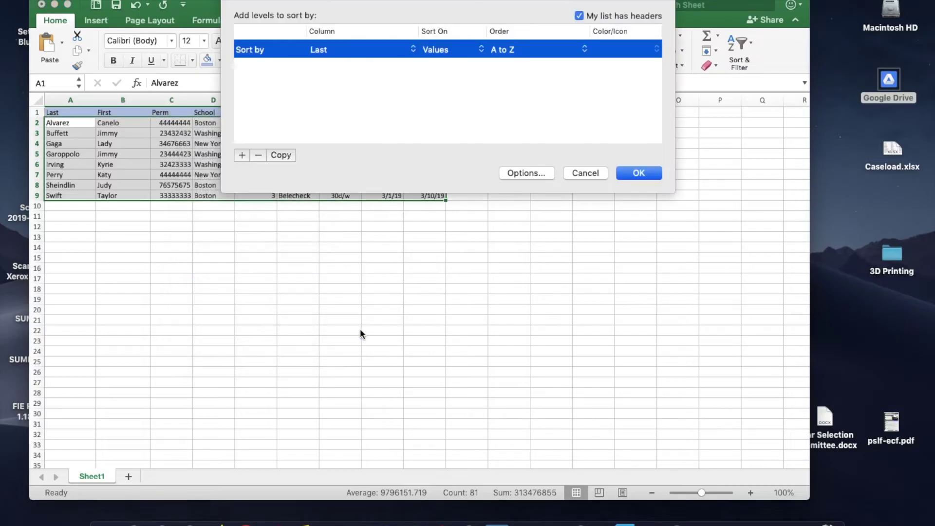
click(410, 53)
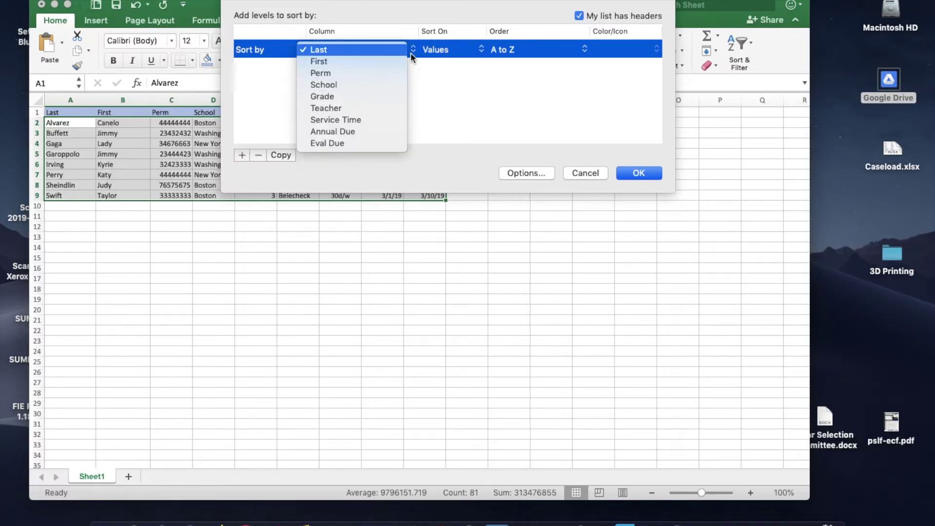
click(385, 84)
click(637, 173)
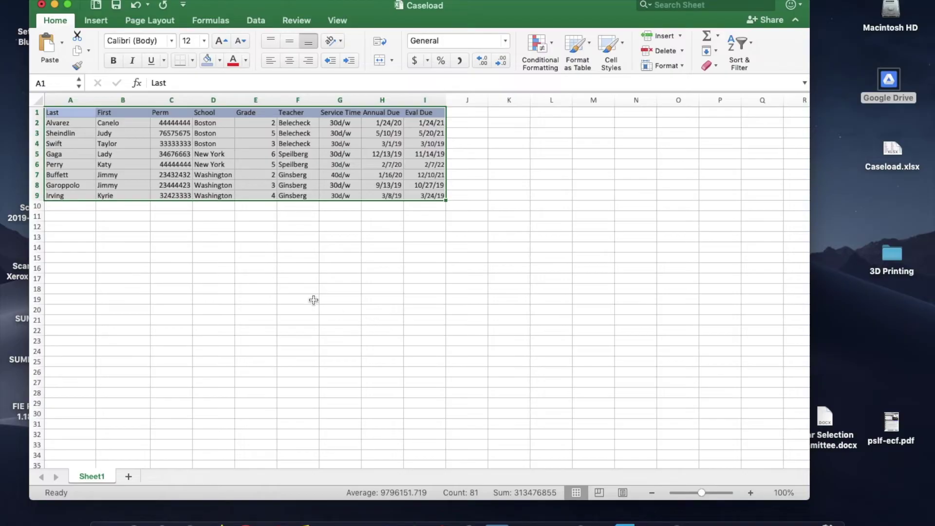
click(296, 319)
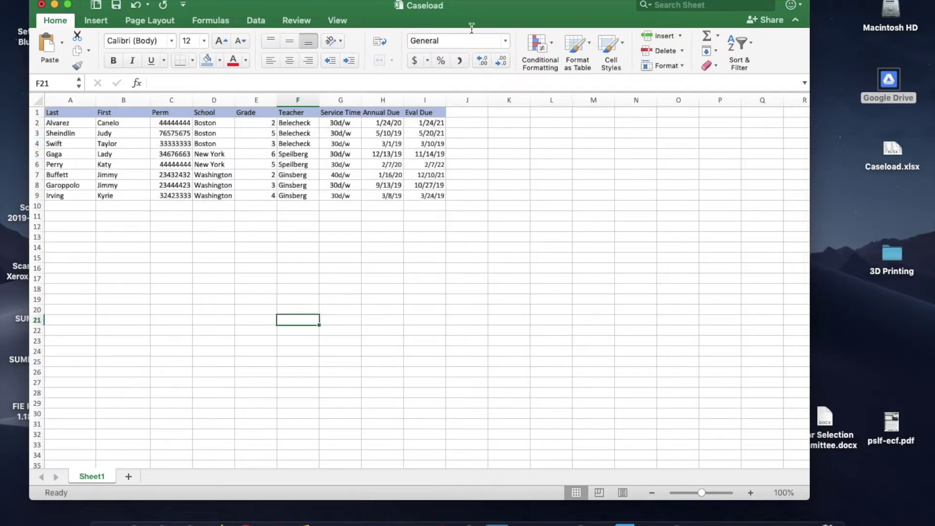
Reposition the workbook window and rename Sheet1 as CaseLoad
mouse_move(470, 14)
mouse_down()
mouse_move(481, 26)
mouse_move(484, 12)
mouse_up()
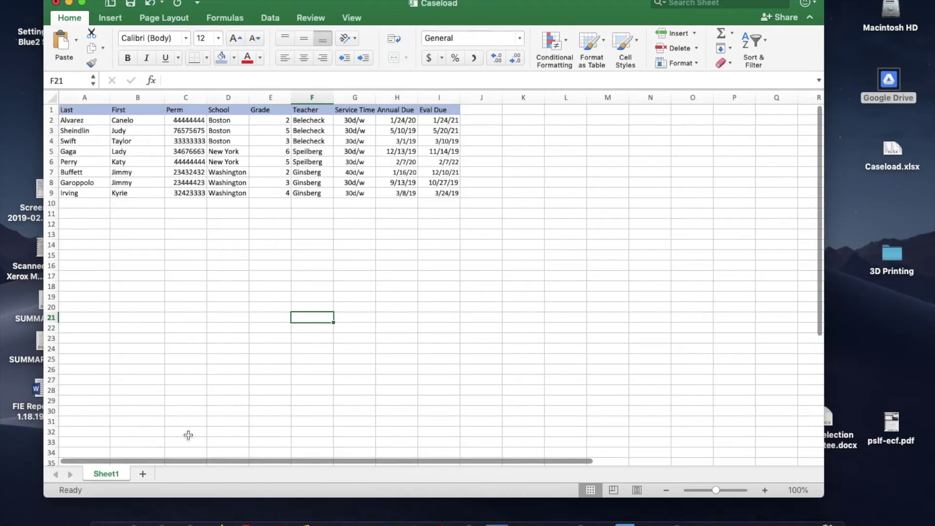
double_click(106, 473)
text(CaseLoa)
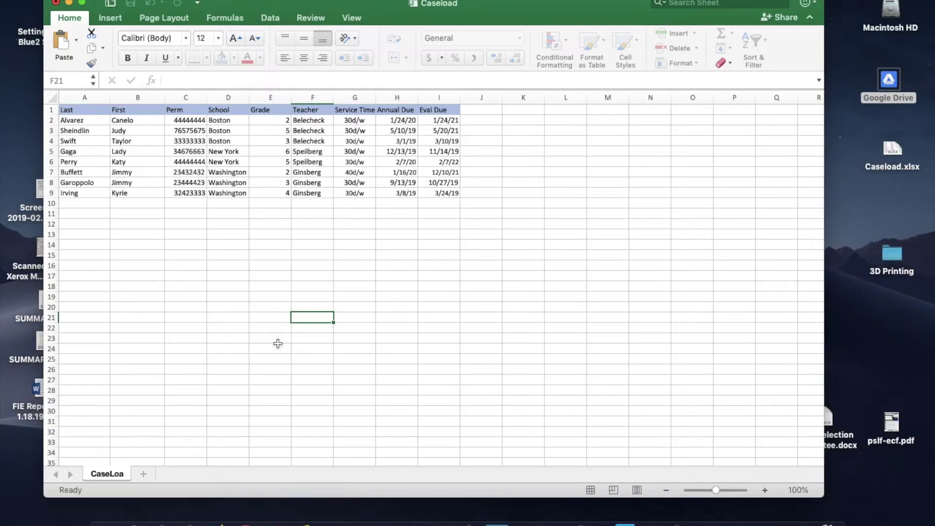
text(d)
click(187, 432)
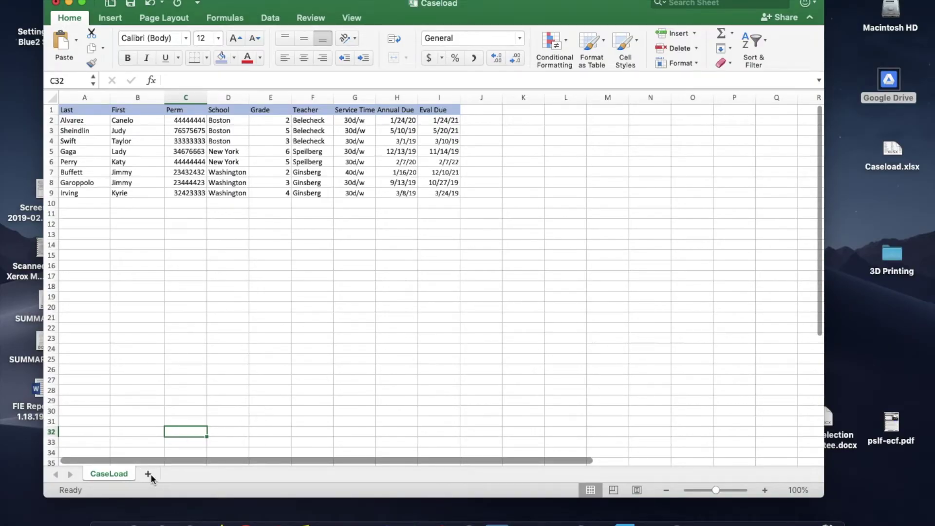
Add a new worksheet after CaseLoad and name it ARD Due
click(148, 474)
double_click(156, 475)
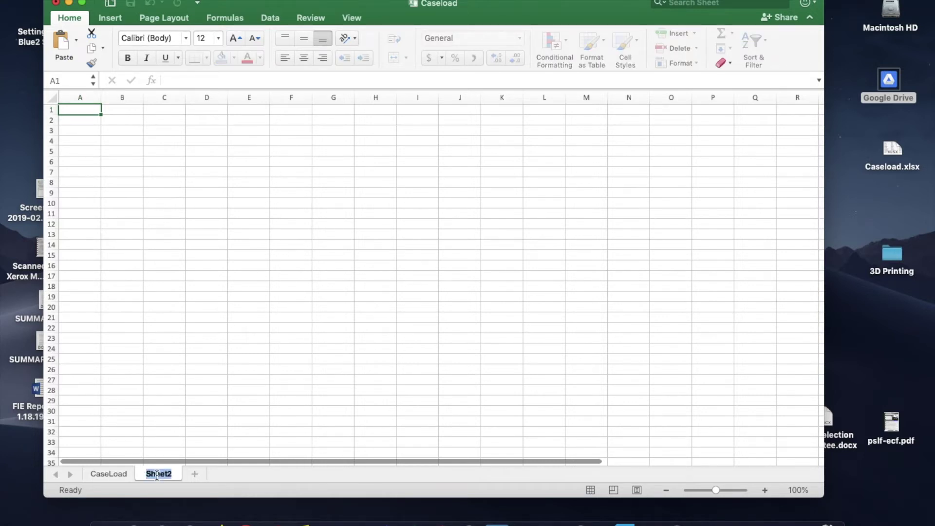
text(ARD Due)
key(Return)
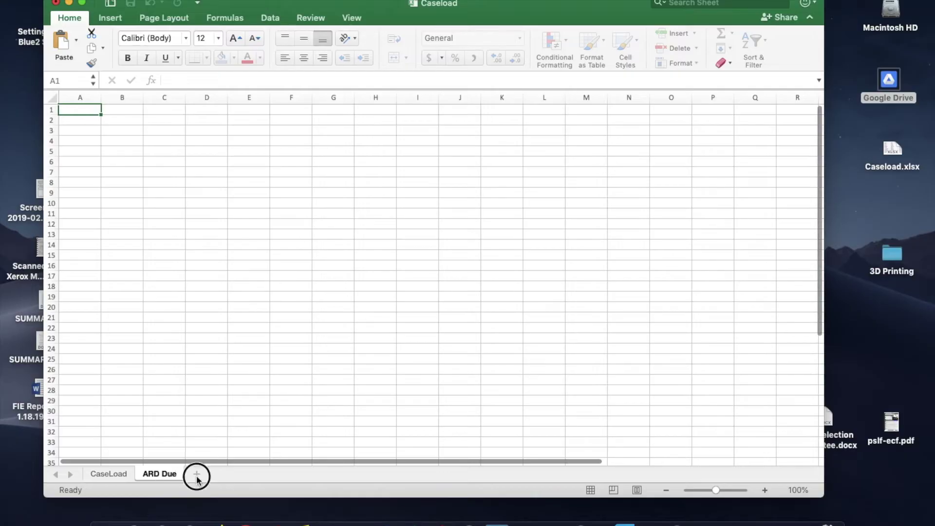
Add another worksheet after ARD Due and name it Eval Due
click(197, 479)
double_click(206, 474)
text(Eval Due)
click(287, 442)
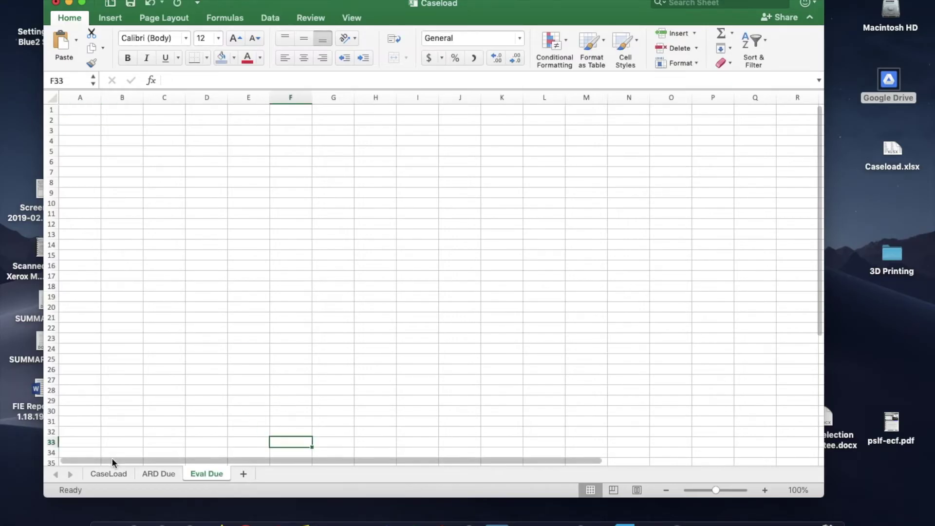
Copy the table A1:I9 from the CaseLoad sheet and paste it at A1 of the ARD Due sheet
click(109, 474)
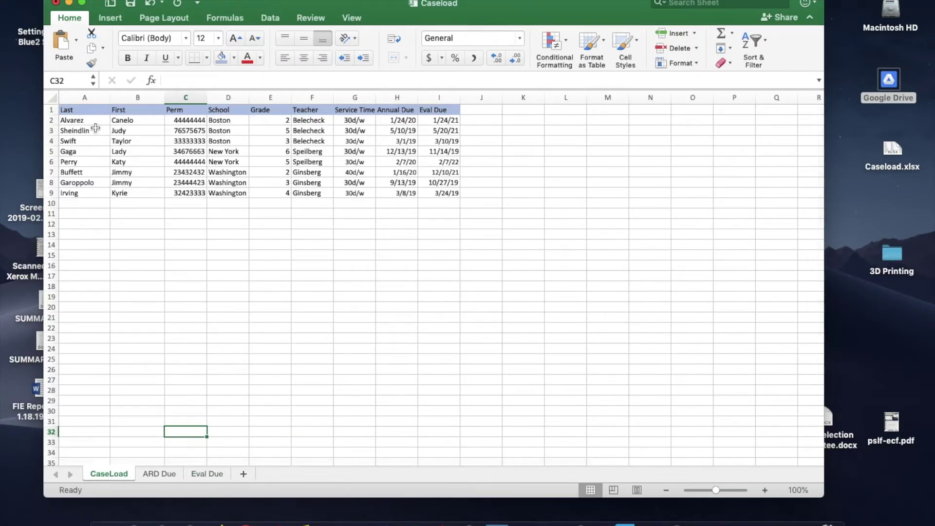
drag(83, 111, 442, 194)
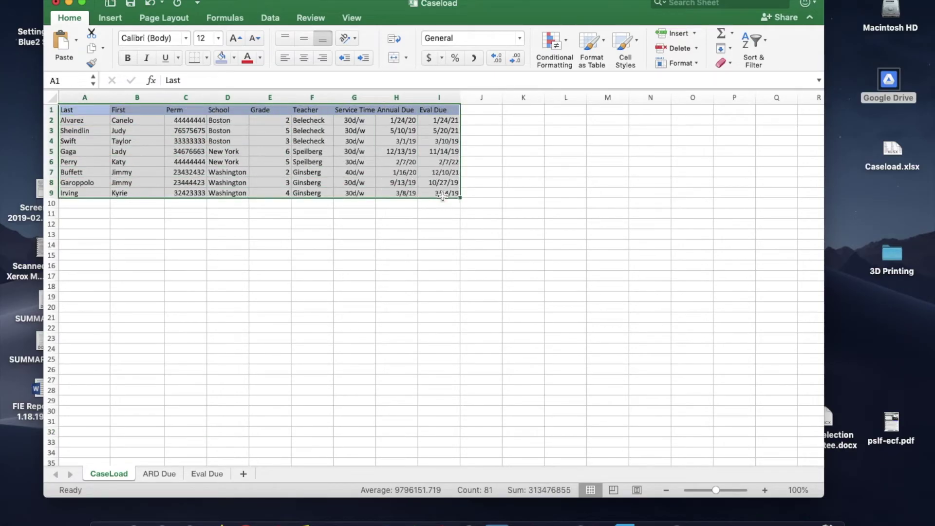
right_click(136, 142)
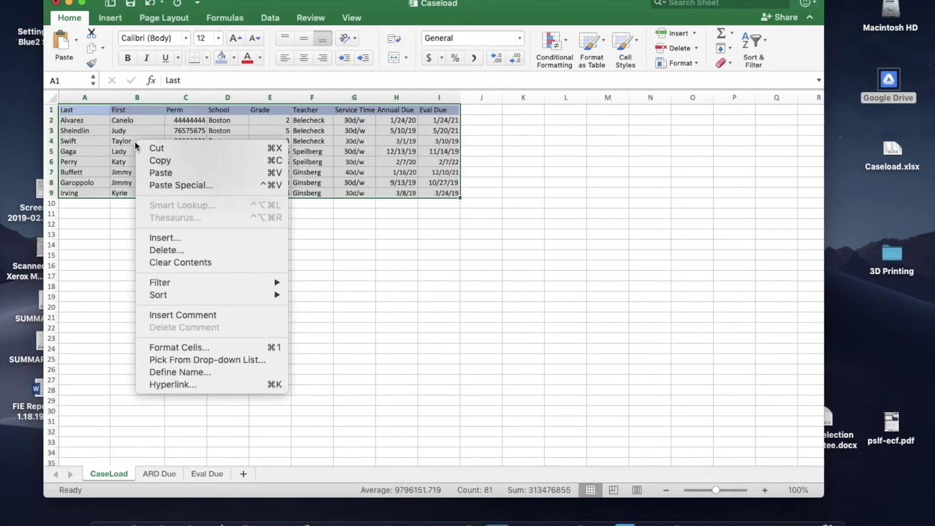
click(157, 160)
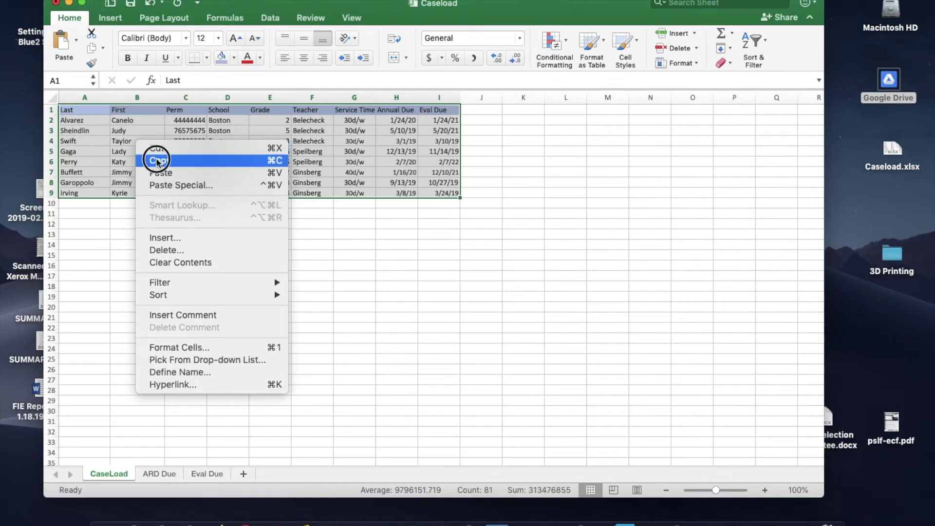
click(161, 248)
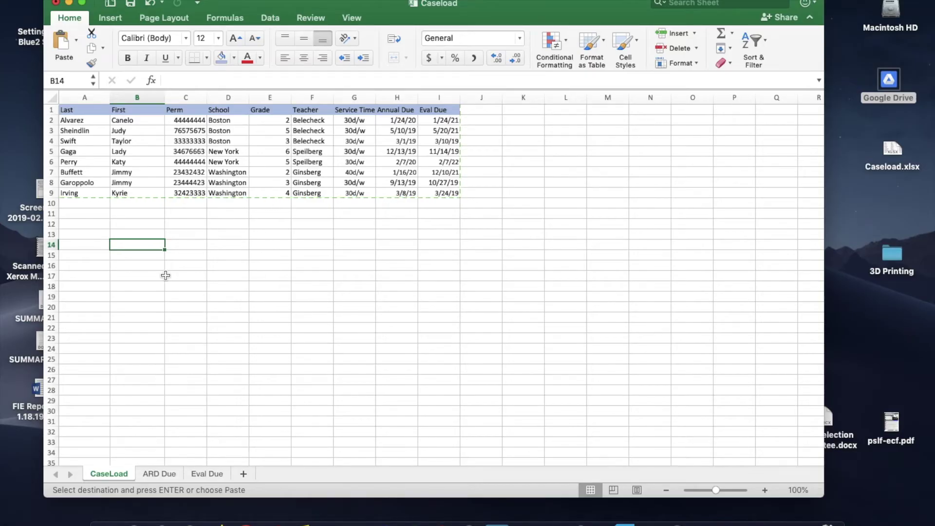
click(160, 473)
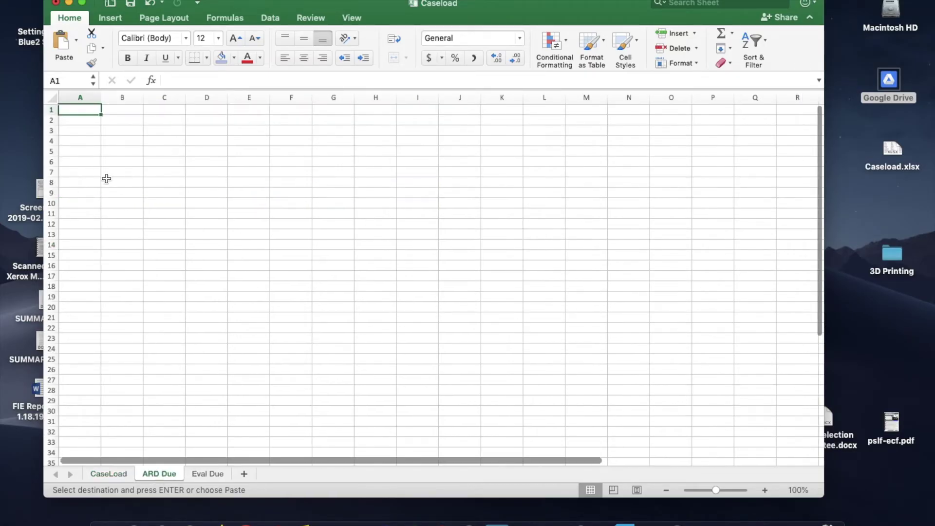
right_click(74, 113)
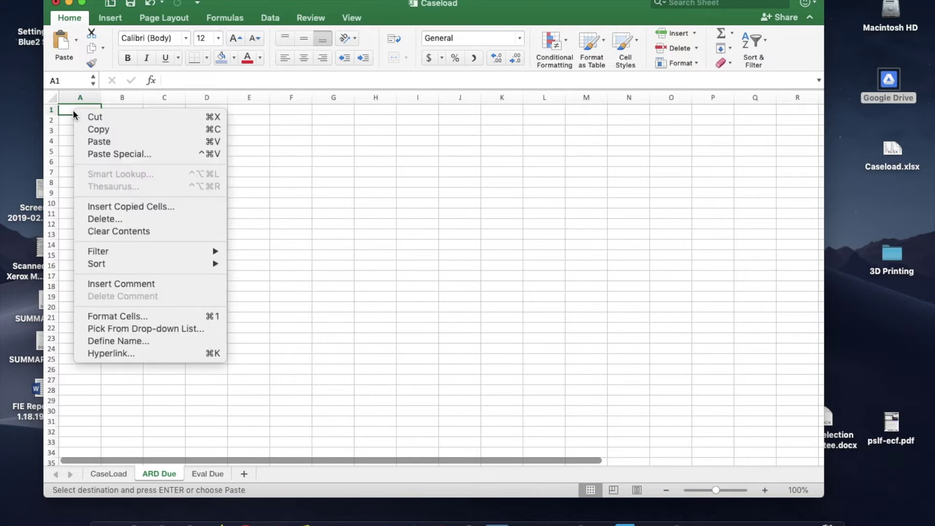
click(87, 141)
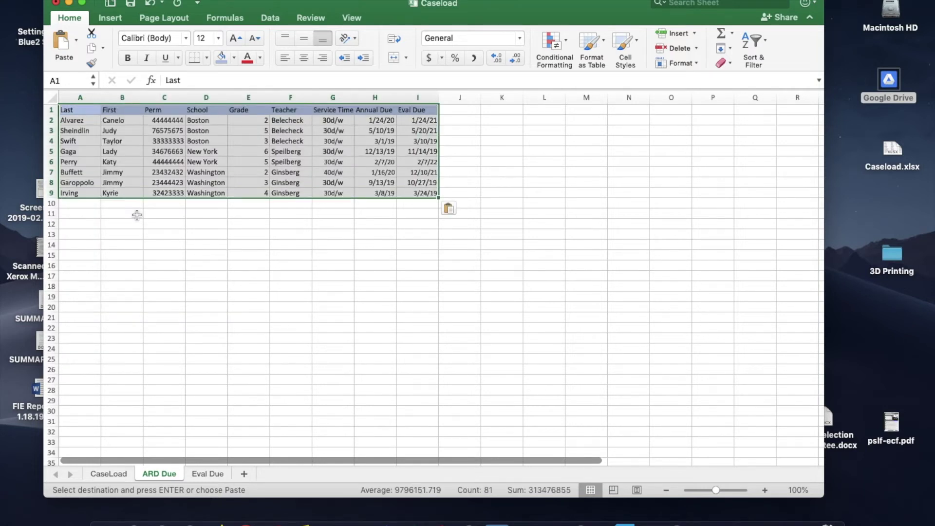
Paste the copied caseload table at A1 of the Eval Due sheet
click(206, 471)
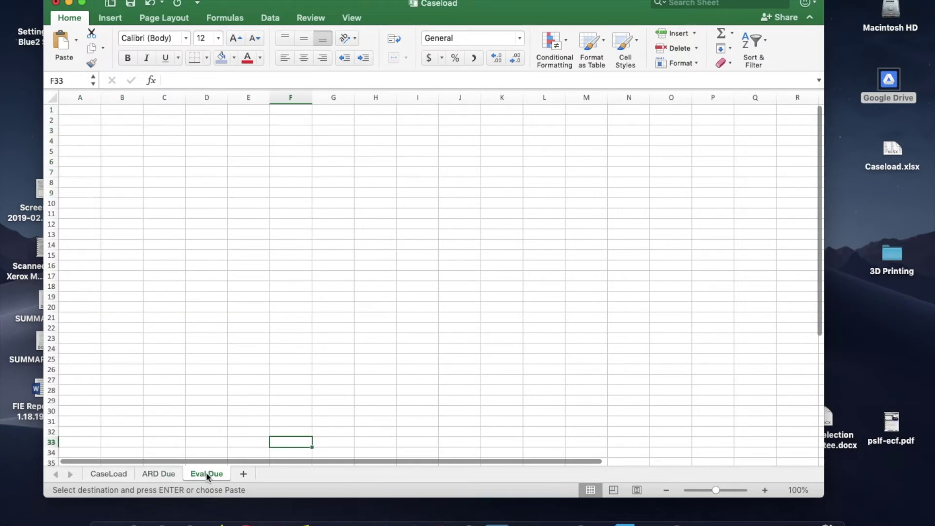
right_click(75, 111)
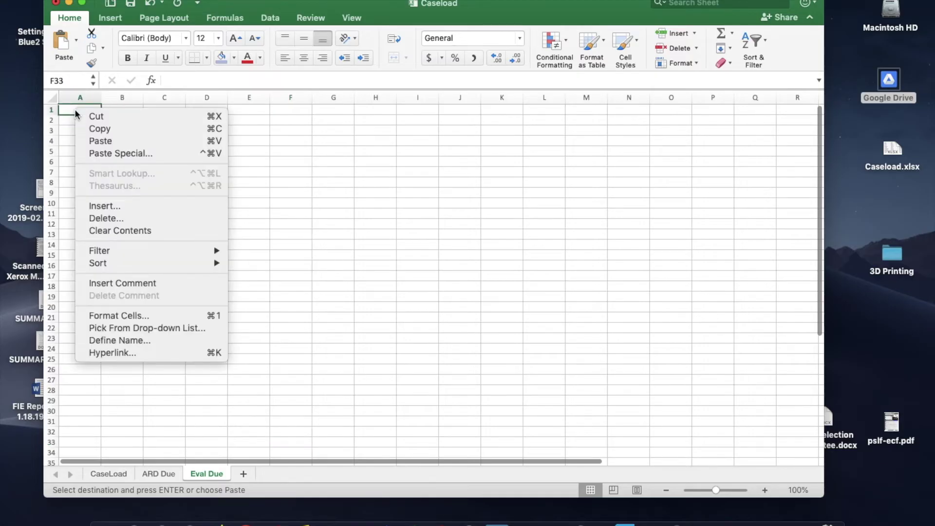
click(128, 141)
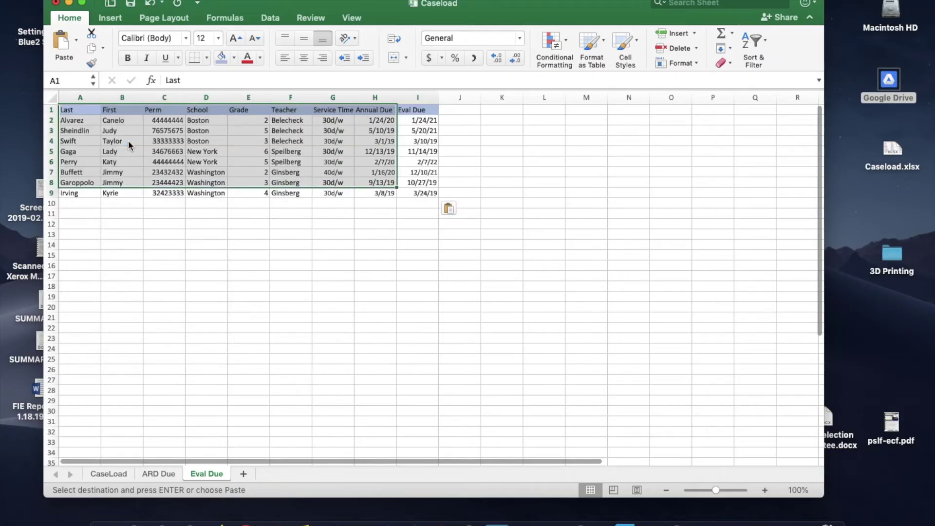
Review the caseload table on the CaseLoad, ARD Due and Eval Due sheets
click(287, 410)
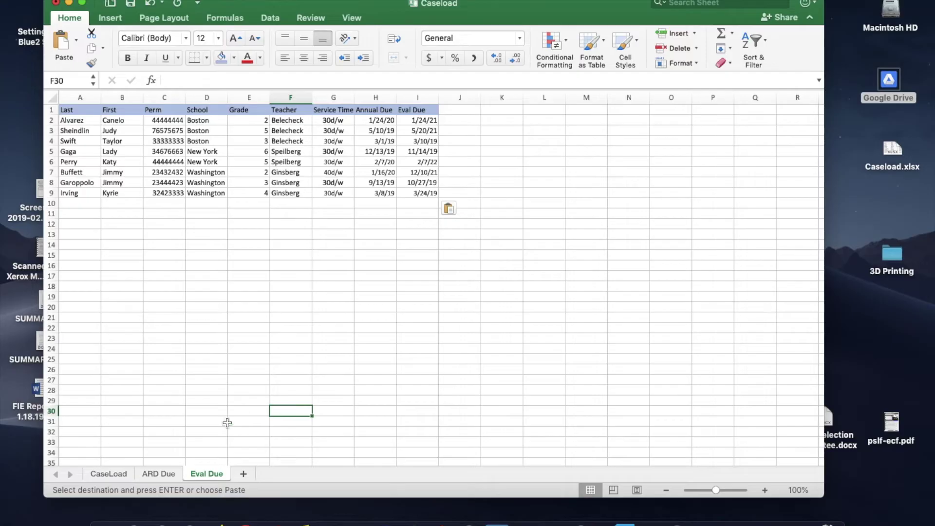
click(107, 472)
click(149, 471)
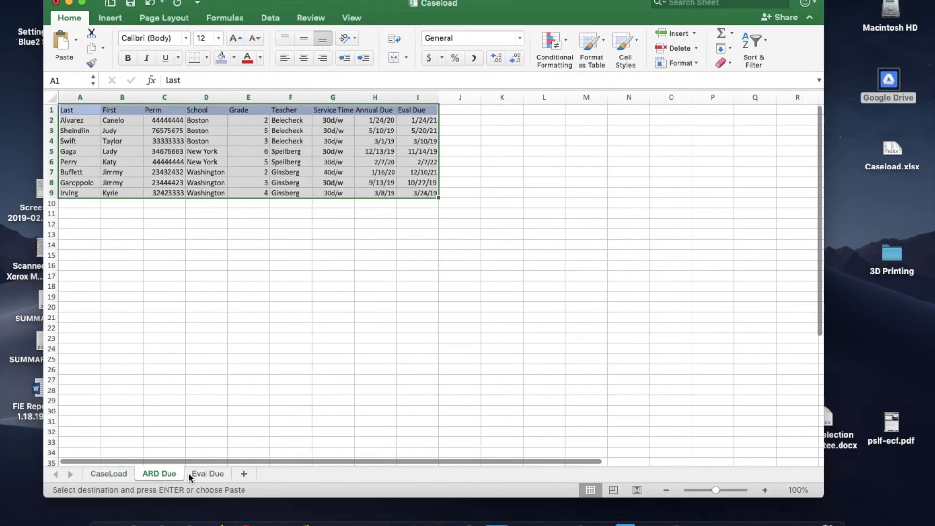
click(208, 473)
click(102, 473)
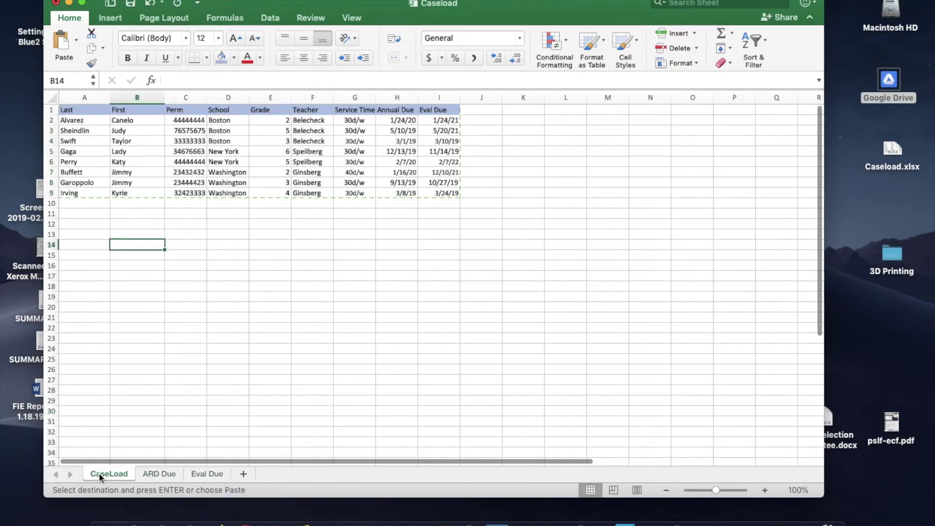
click(136, 255)
click(228, 347)
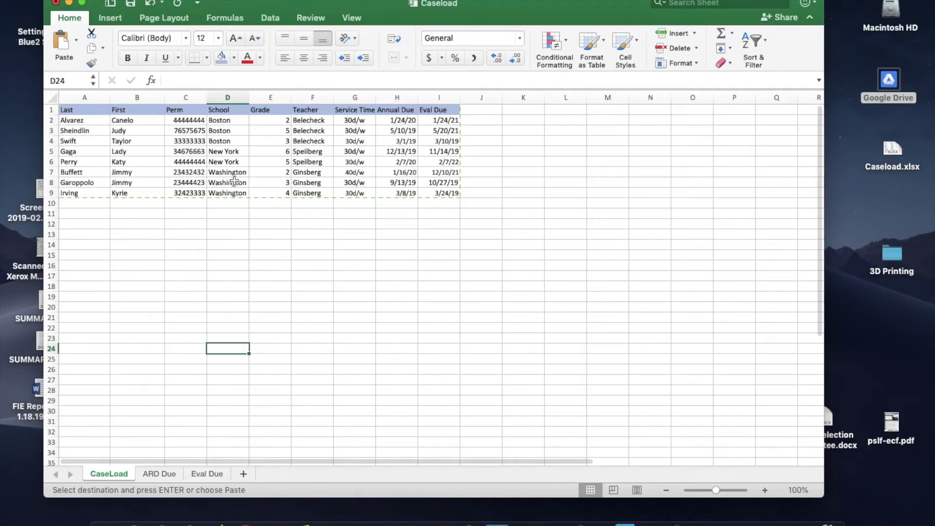
click(165, 473)
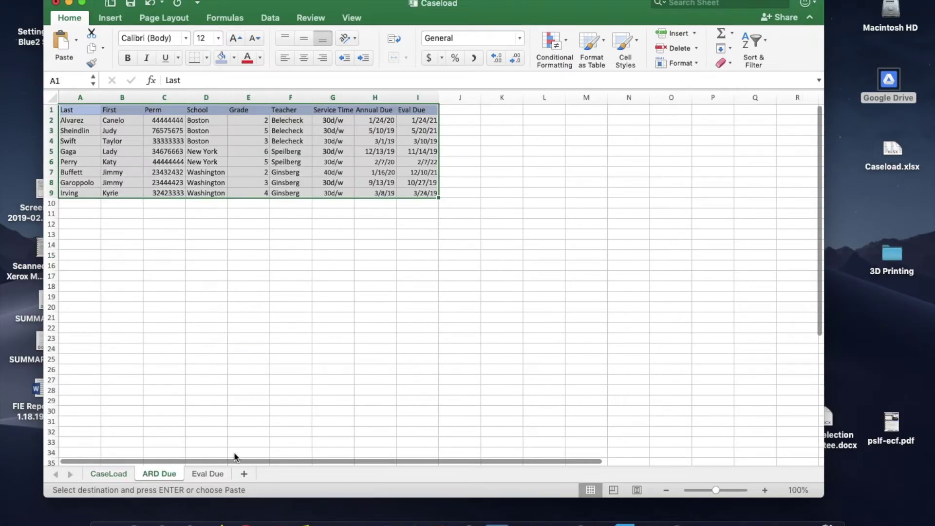
click(272, 328)
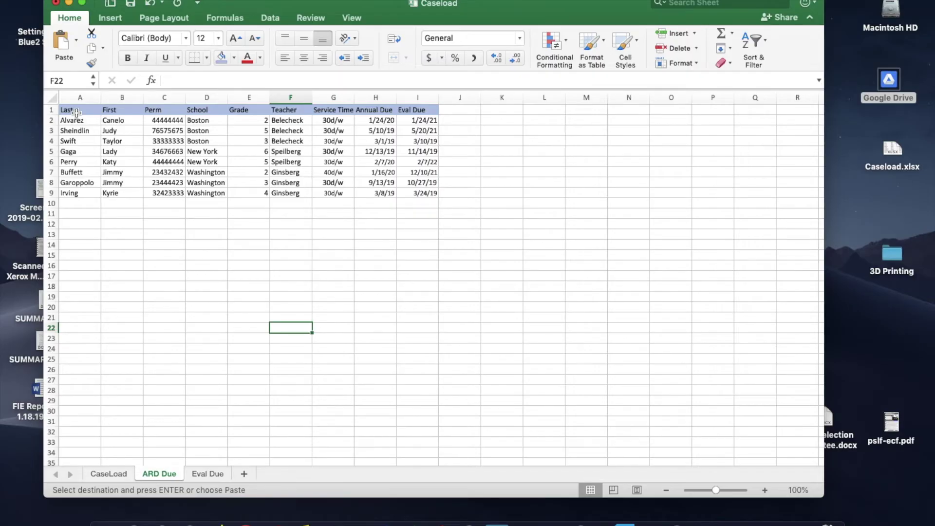
click(207, 474)
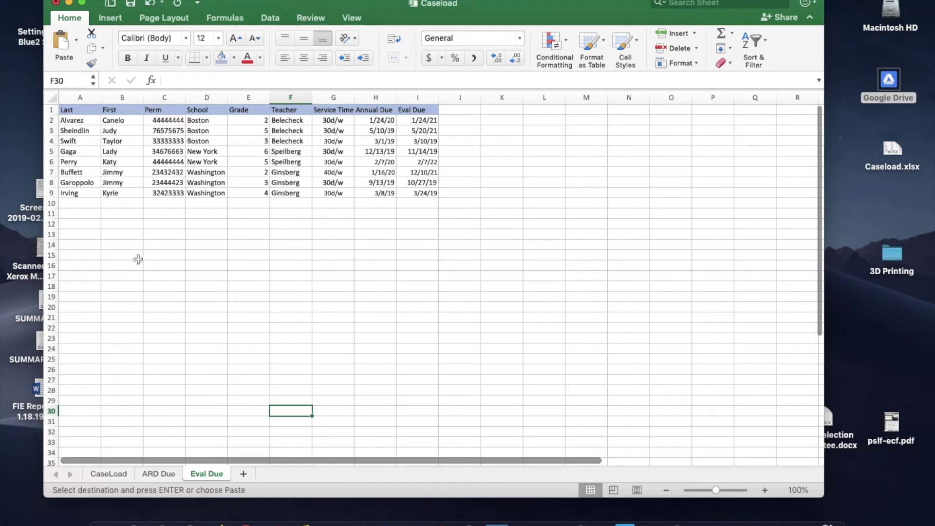
Sort the table A1:I9 on the ARD Due sheet by the Annual Due column with a custom sort
click(155, 473)
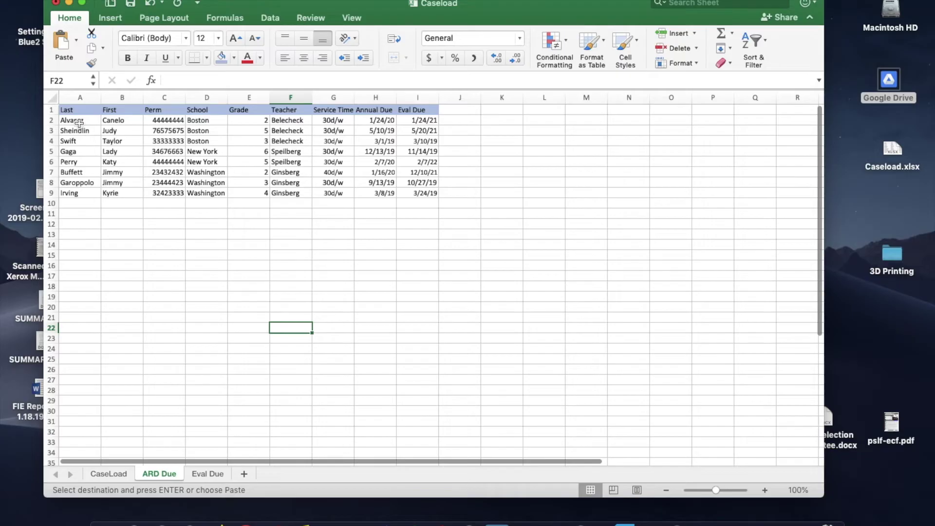
drag(69, 110, 429, 195)
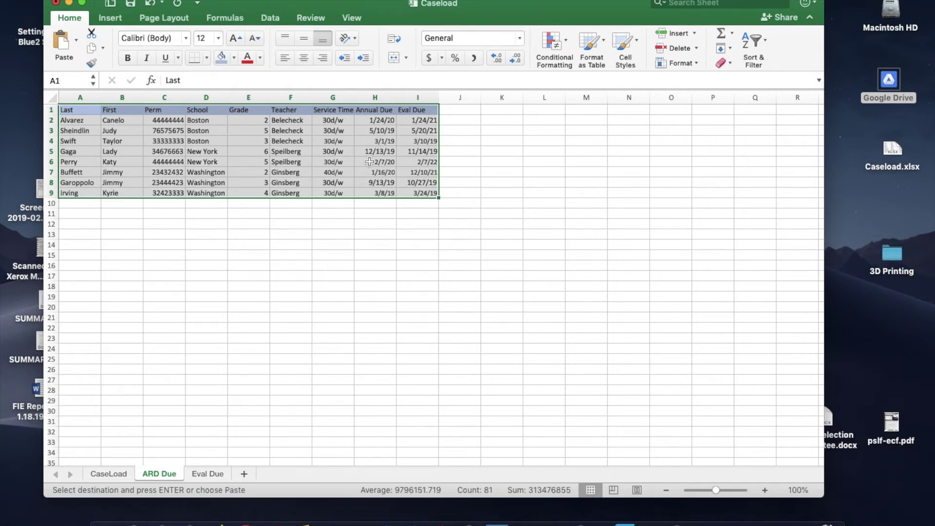
right_click(81, 113)
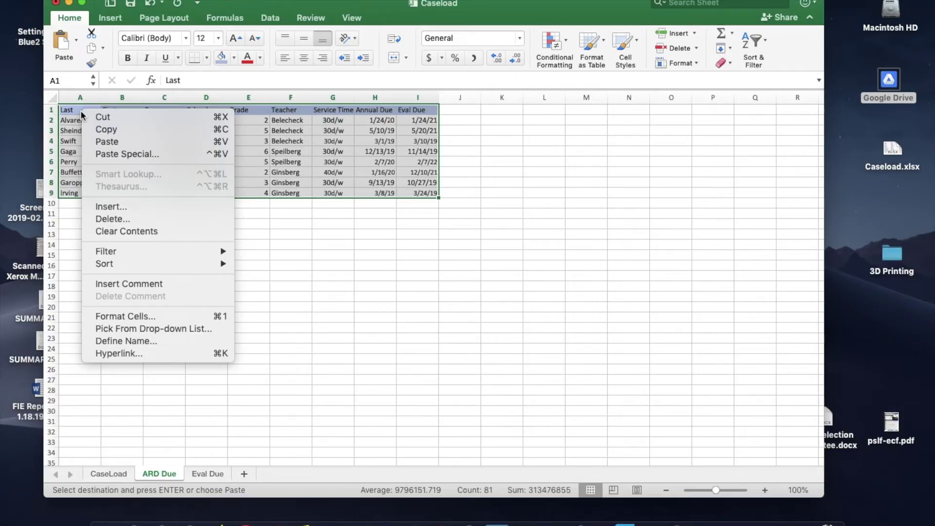
mouse_move(165, 264)
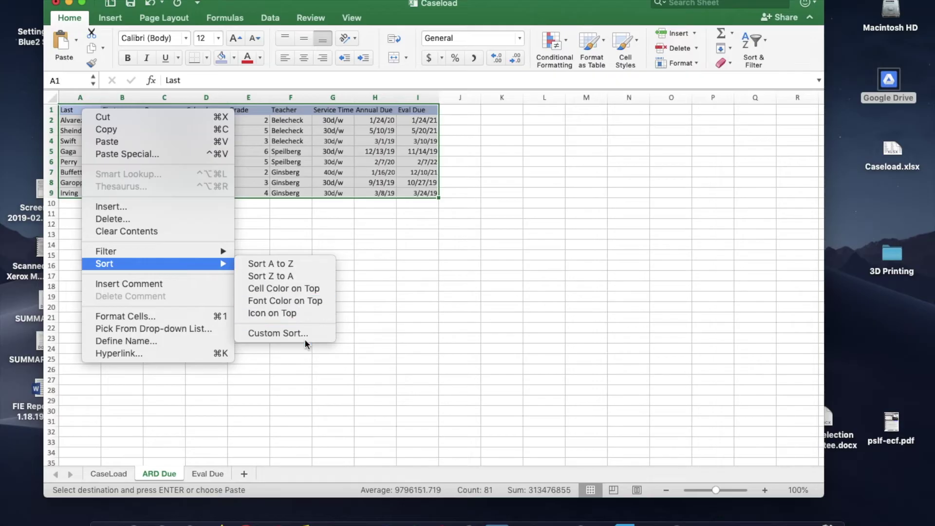
click(276, 333)
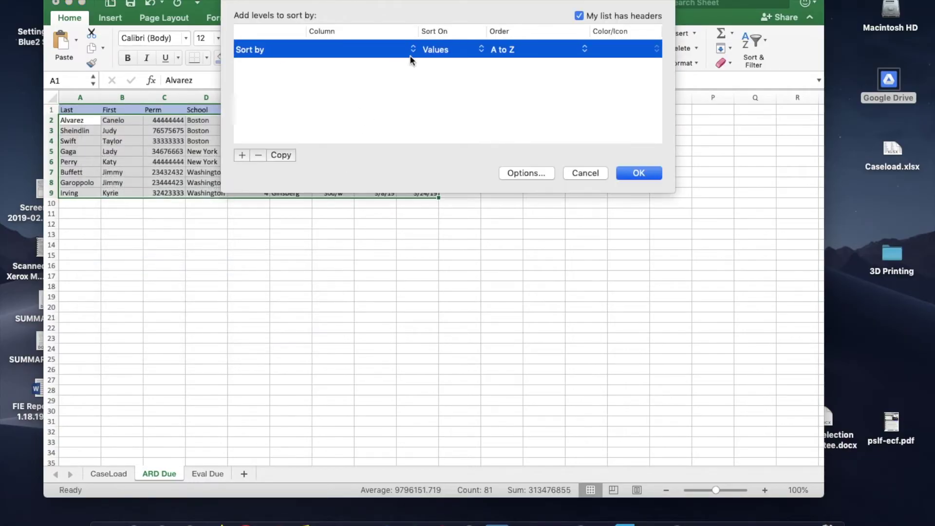
click(413, 51)
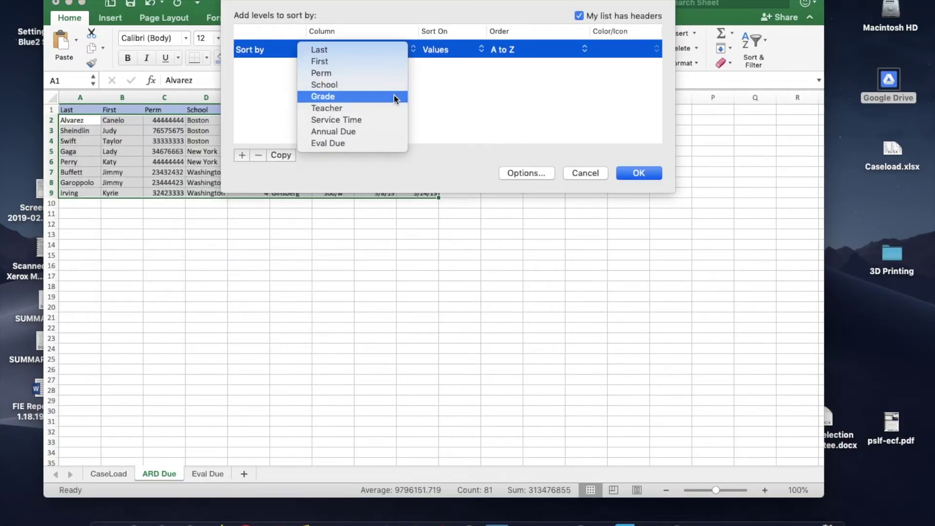
click(390, 132)
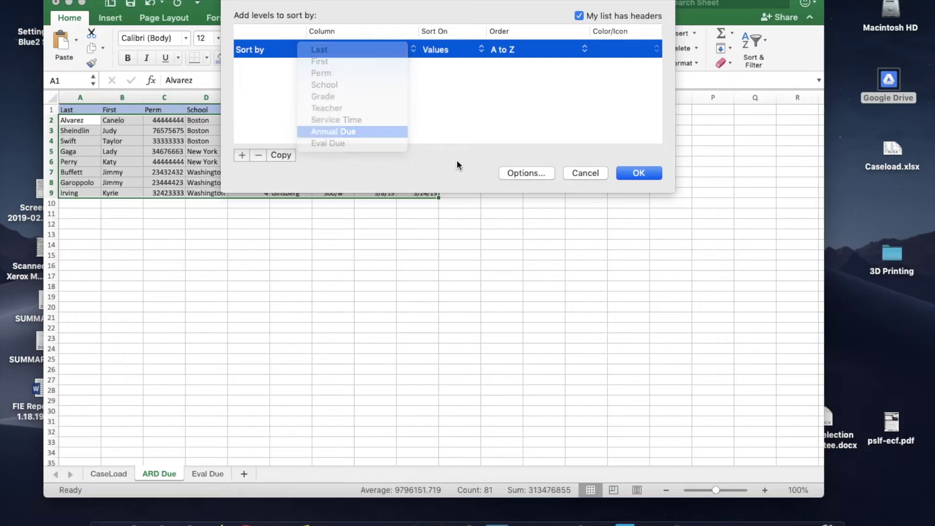
click(626, 176)
click(232, 299)
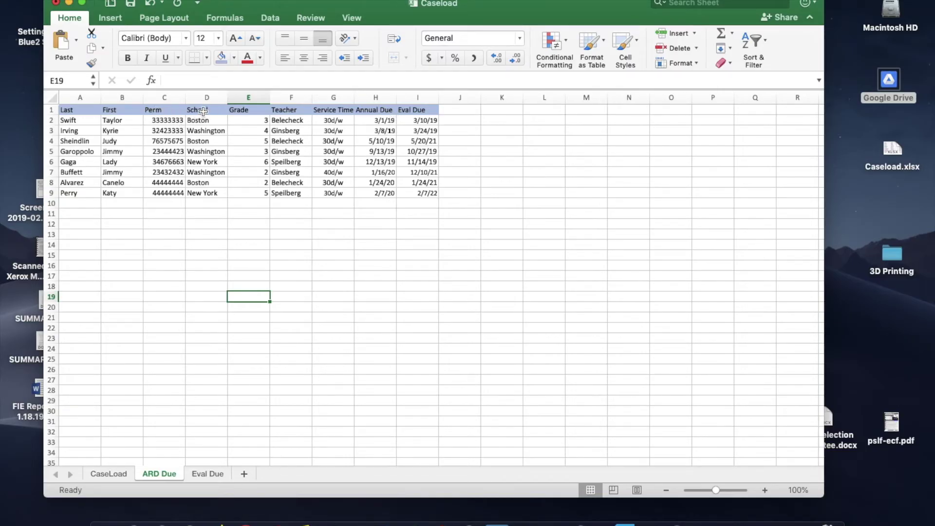
Delete the Grade, Teacher and Service Time cells E1:G9 from the ARD Due sheet, shifting the remaining cells left
drag(248, 112, 337, 194)
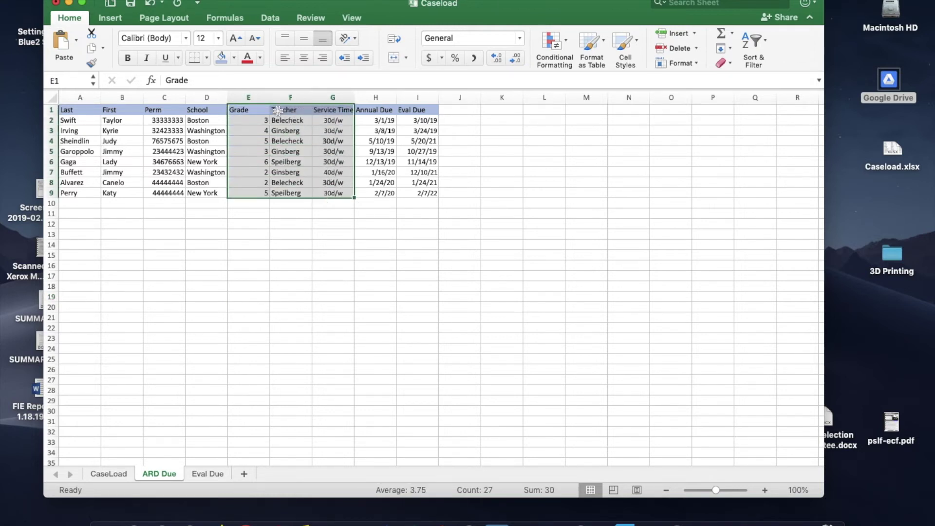
right_click(246, 111)
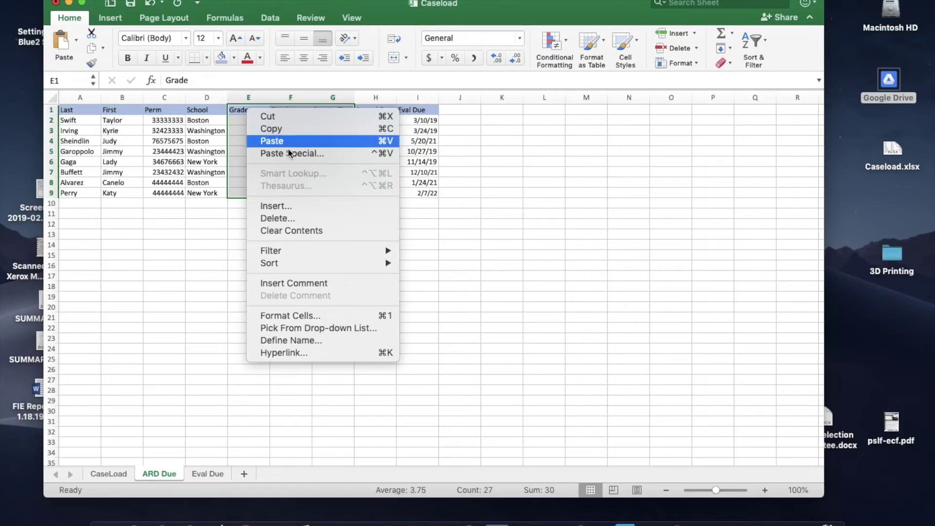
click(319, 219)
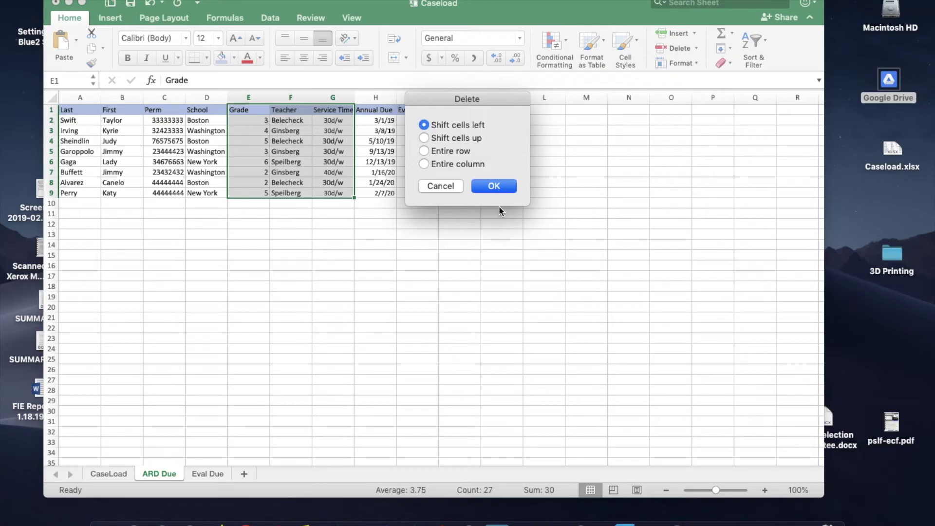
click(493, 186)
click(341, 268)
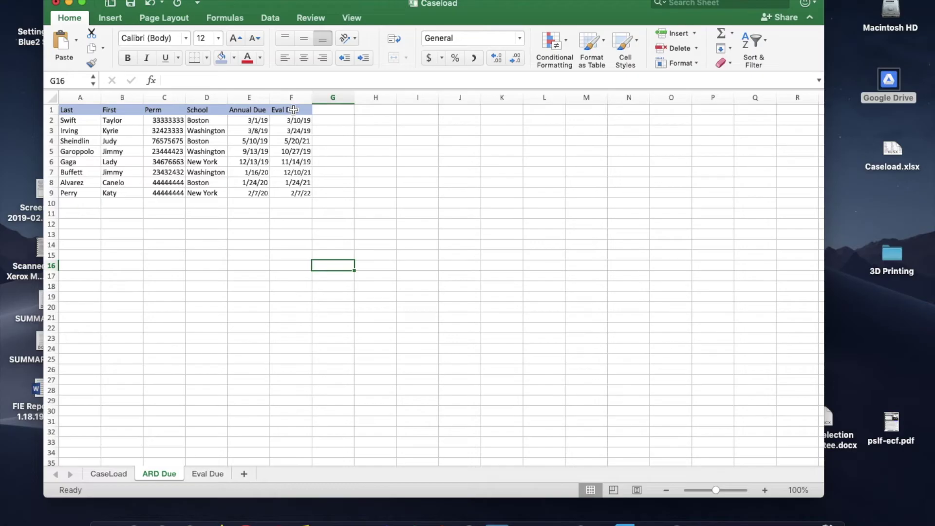
Clear the dates under the Eval Due header, F2:F9, on the ARD Due sheet
drag(297, 121, 299, 194)
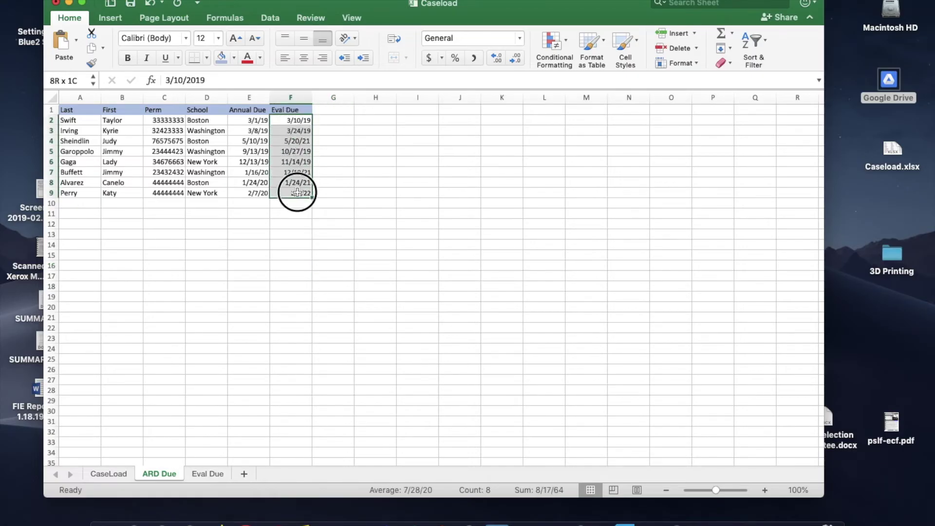
right_click(294, 145)
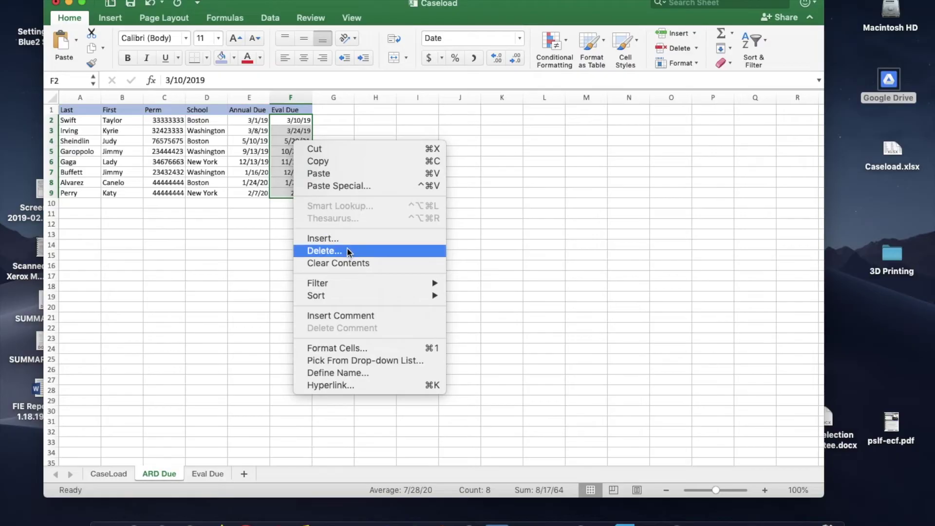
click(347, 264)
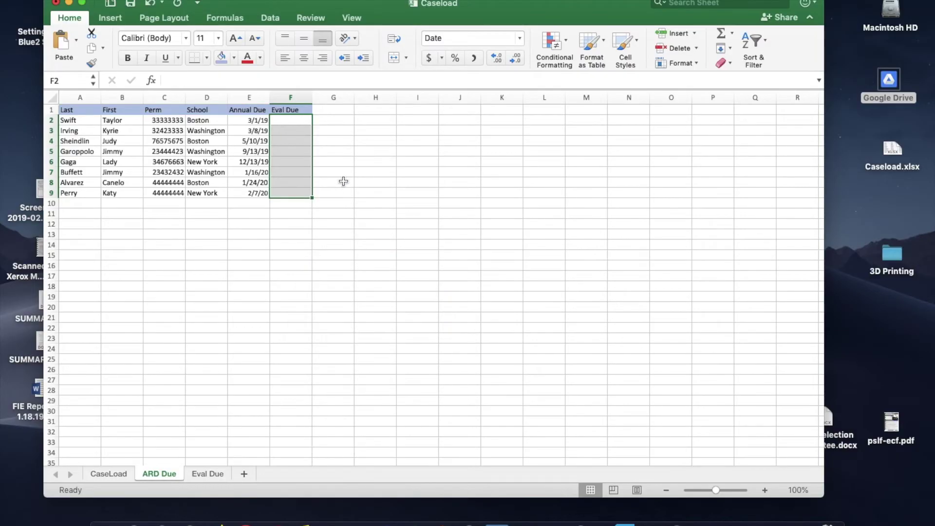
click(400, 193)
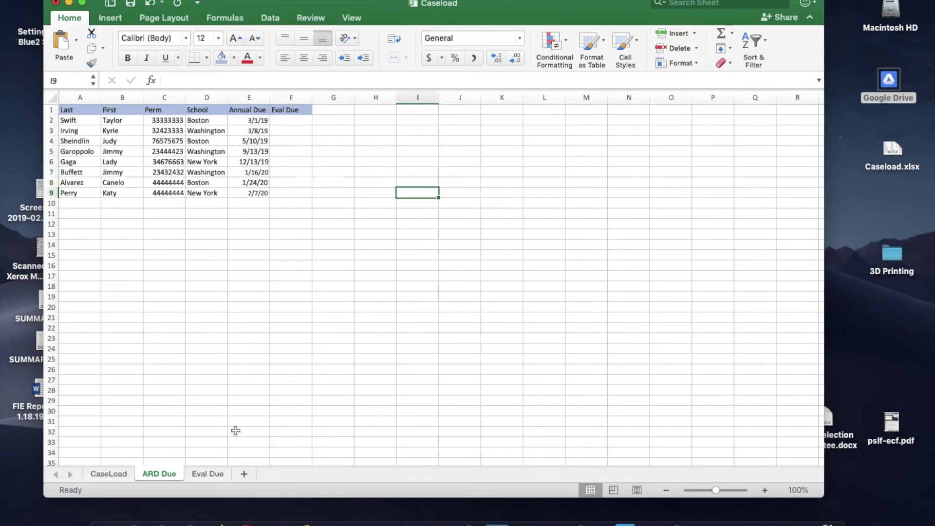
Rename the ARD Due sheet as Annual Due
right_click(150, 475)
double_click(151, 474)
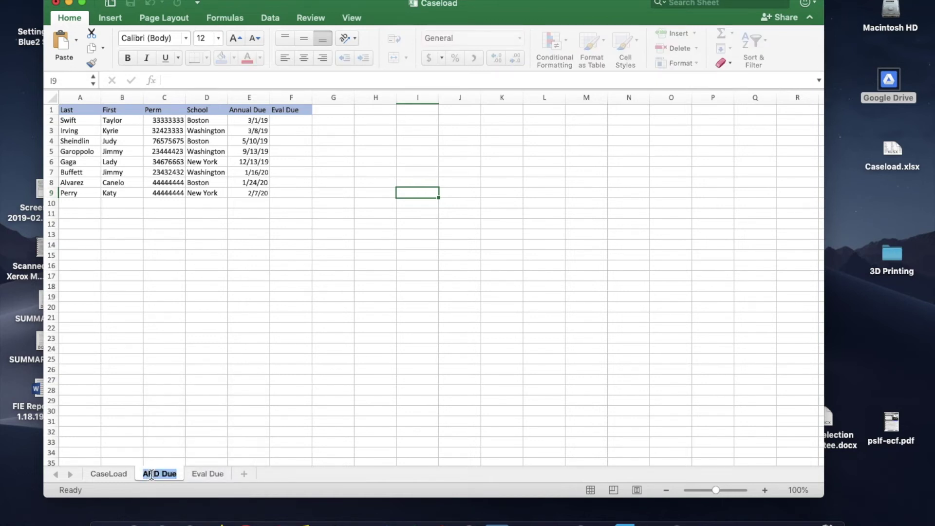
text(A)
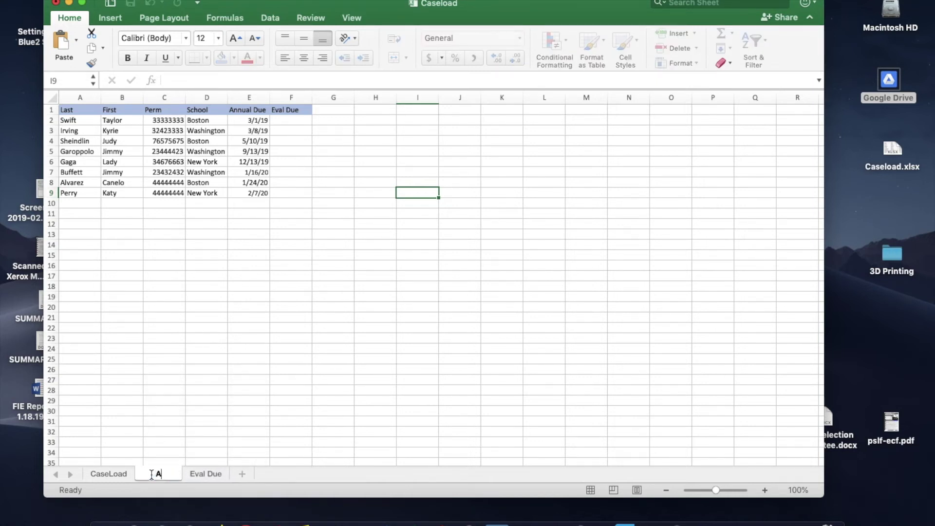
text(anual Due)
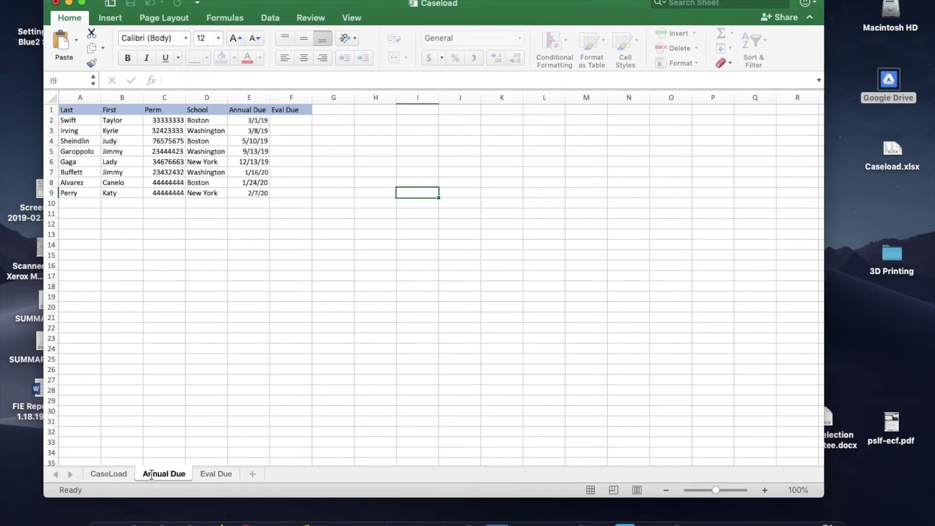
click(326, 356)
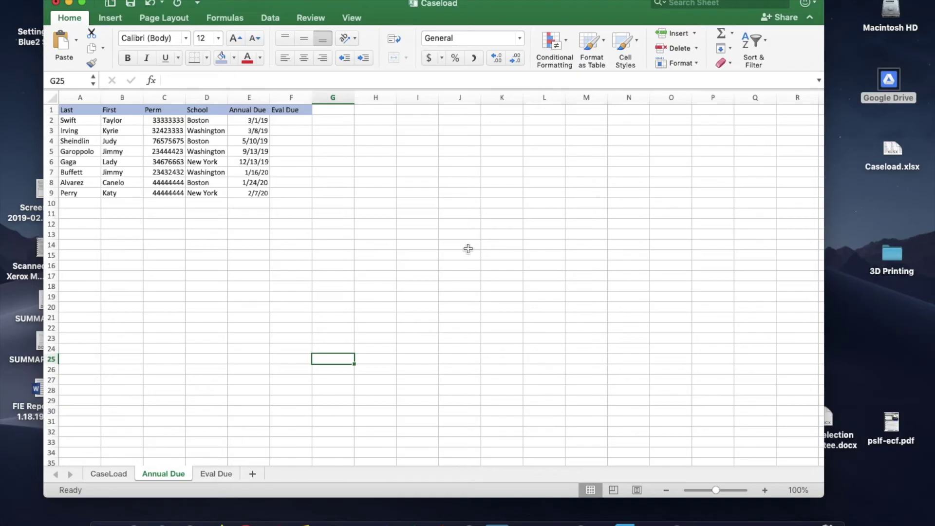
Sort the table A1:I9 on the Eval Due sheet by the Eval Due column with a custom sort
click(220, 474)
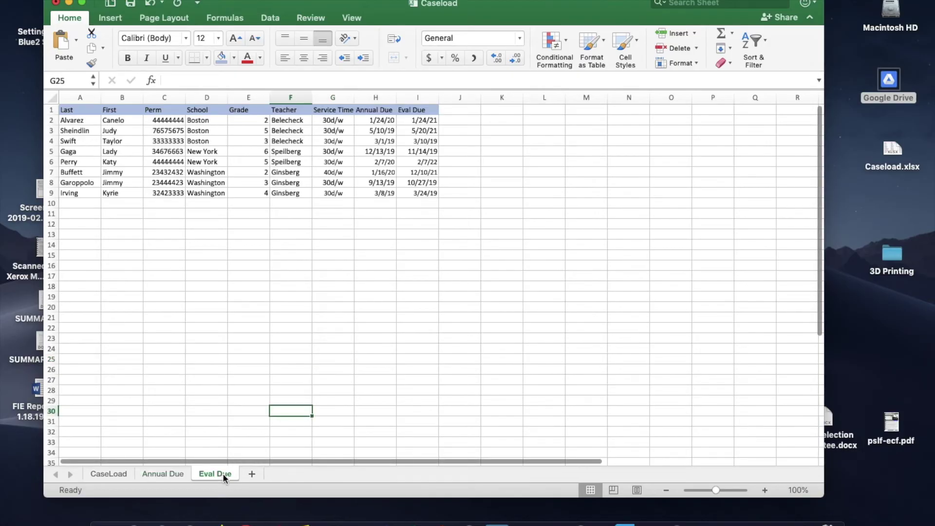
drag(68, 110, 423, 191)
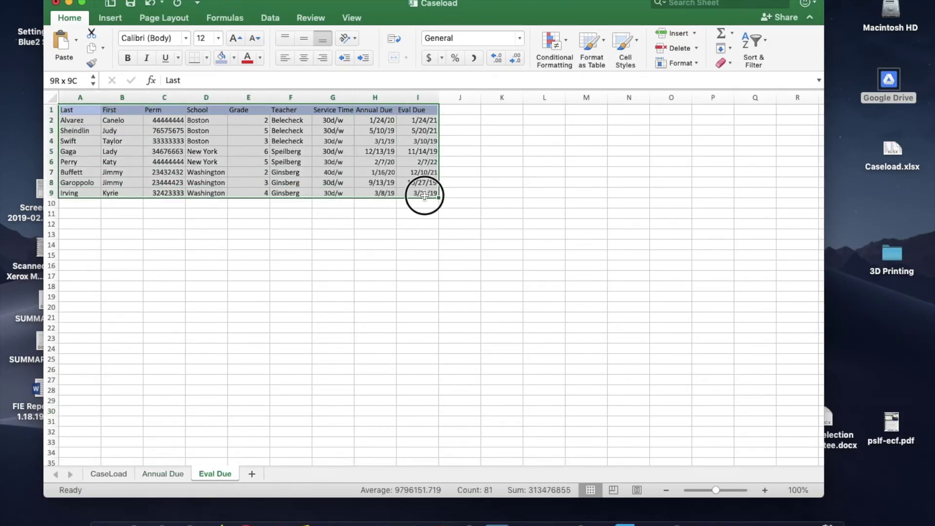
right_click(85, 110)
mouse_move(140, 263)
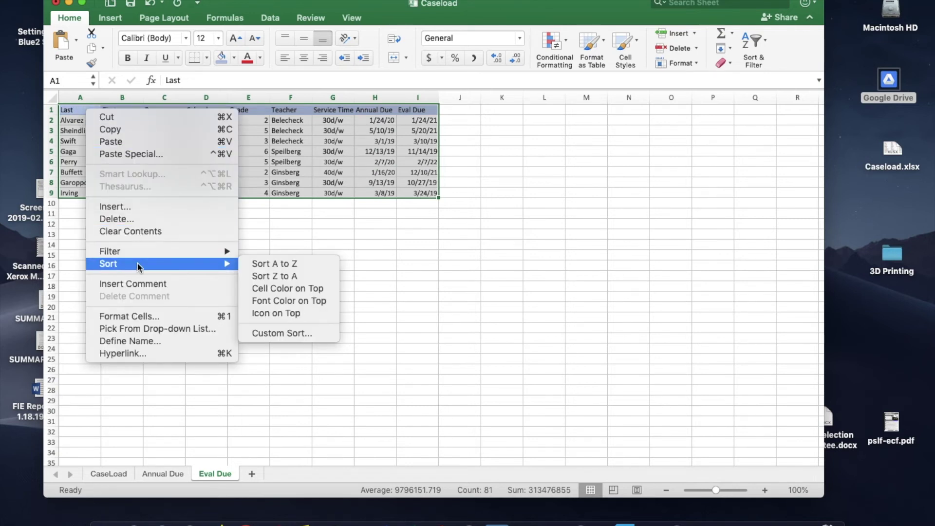
click(266, 333)
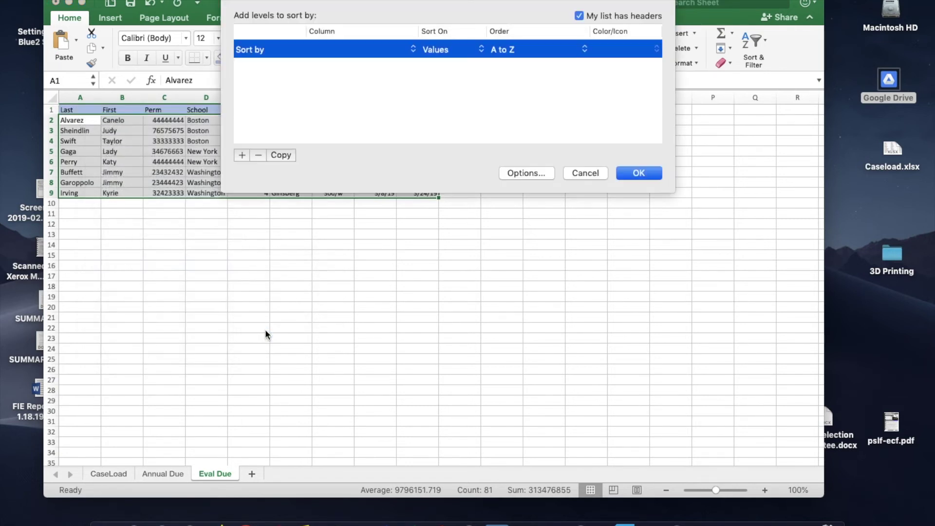
click(413, 49)
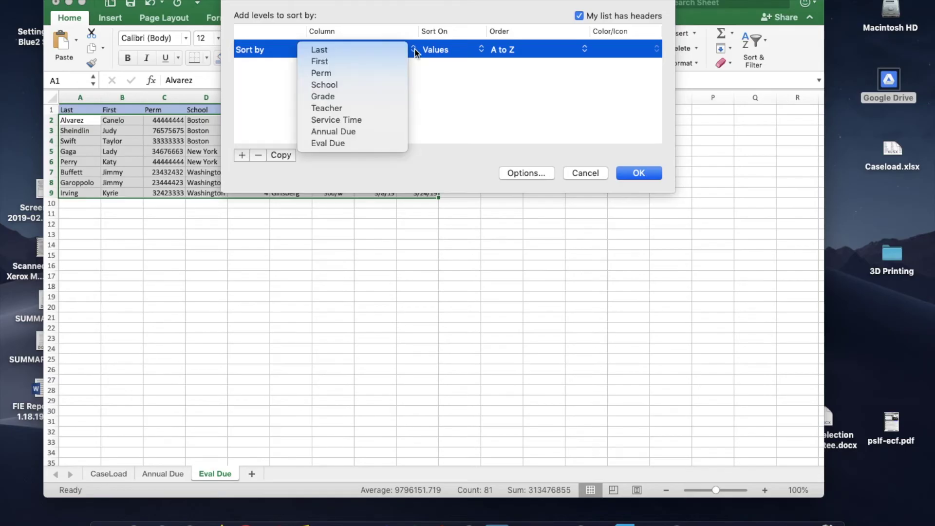
click(366, 143)
click(641, 174)
click(482, 234)
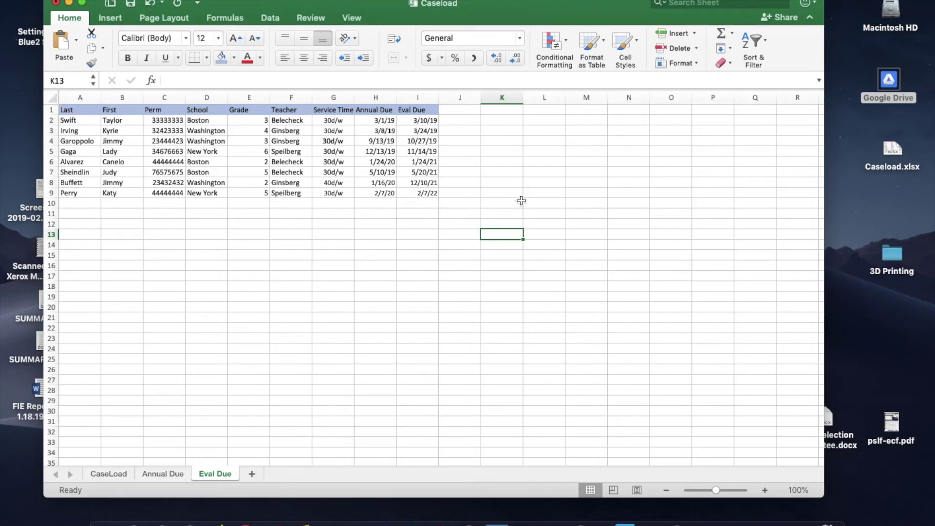
Delete the Grade, Teacher and Service Time cells E1:G9 from the Eval Due sheet, shifting the remaining cells left
drag(254, 110, 326, 193)
right_click(326, 194)
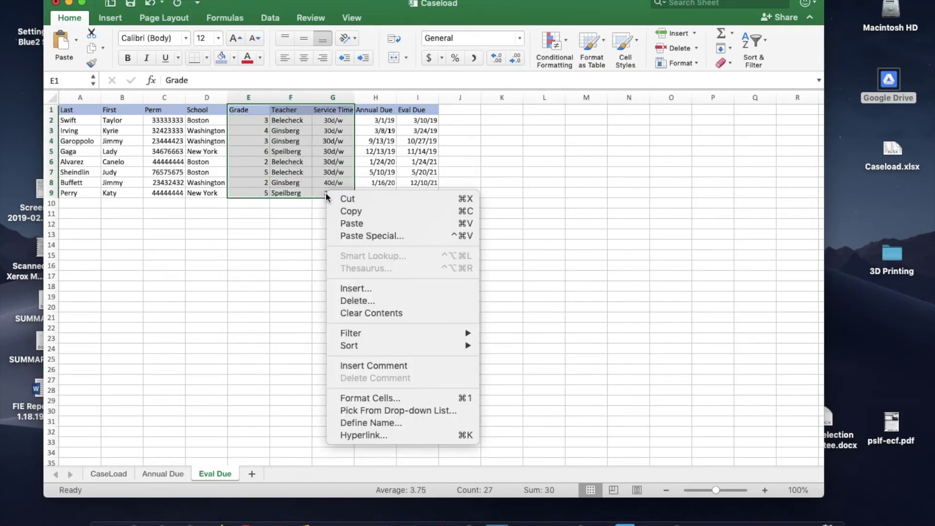
click(371, 301)
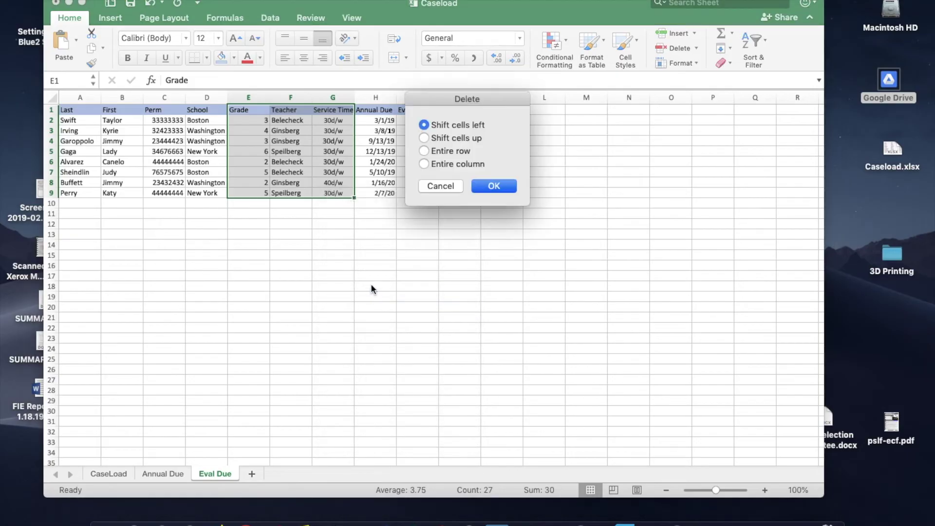
click(489, 185)
click(287, 283)
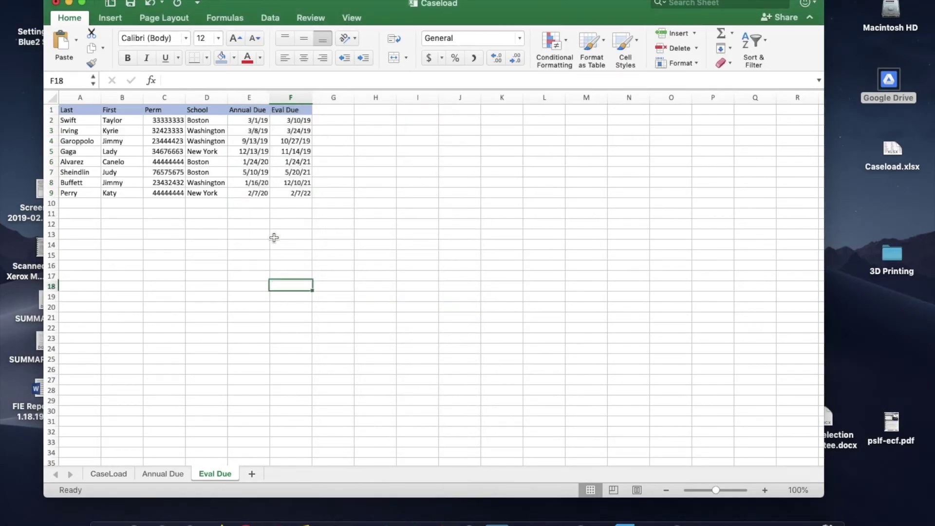
Delete the Annual Due cells E1:E9 from the Eval Due sheet, shifting the remaining cells left
drag(248, 110, 248, 194)
right_click(248, 194)
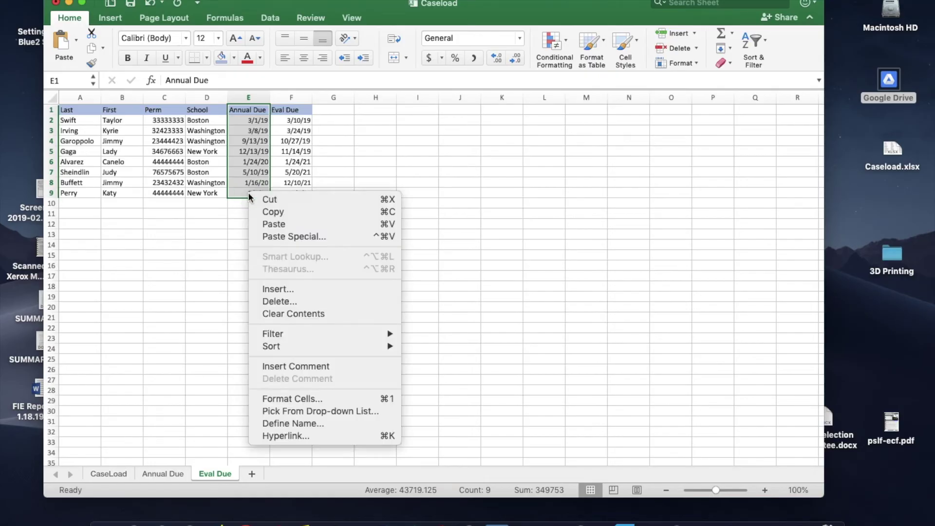
click(273, 302)
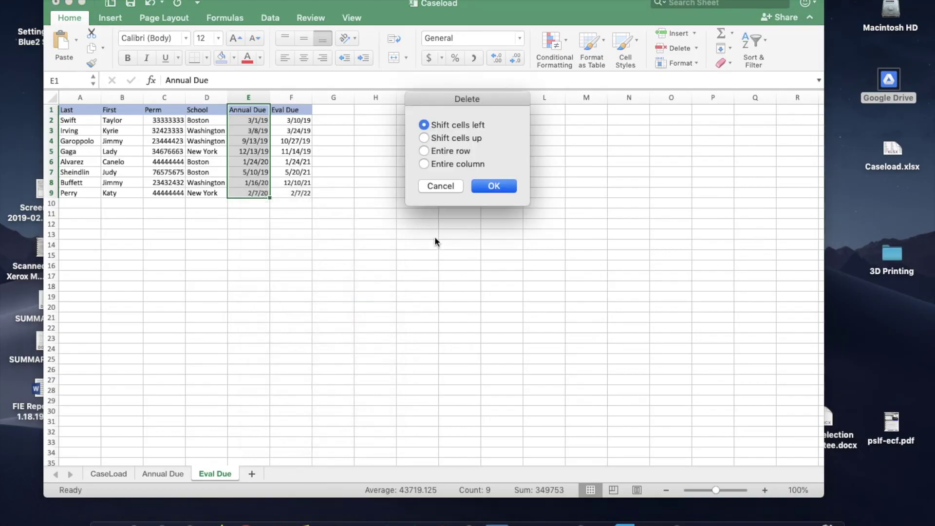
click(493, 187)
click(314, 266)
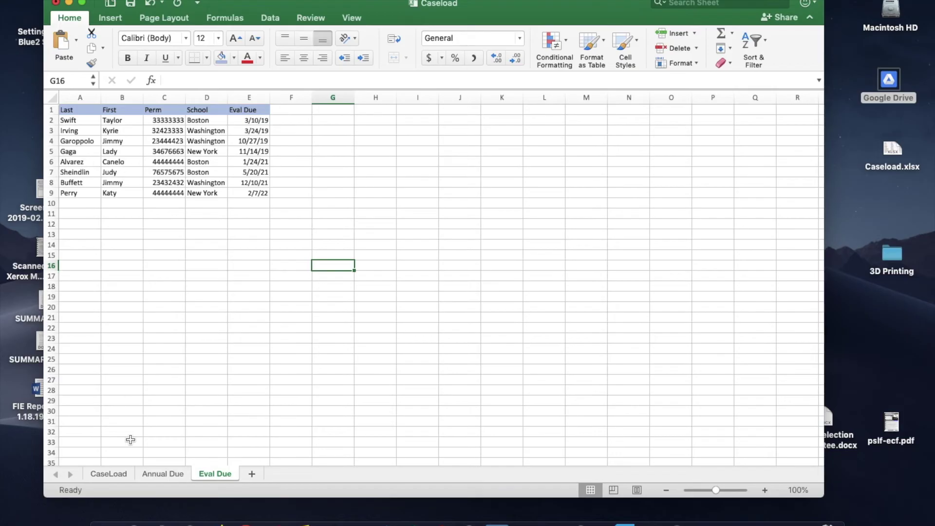
click(111, 473)
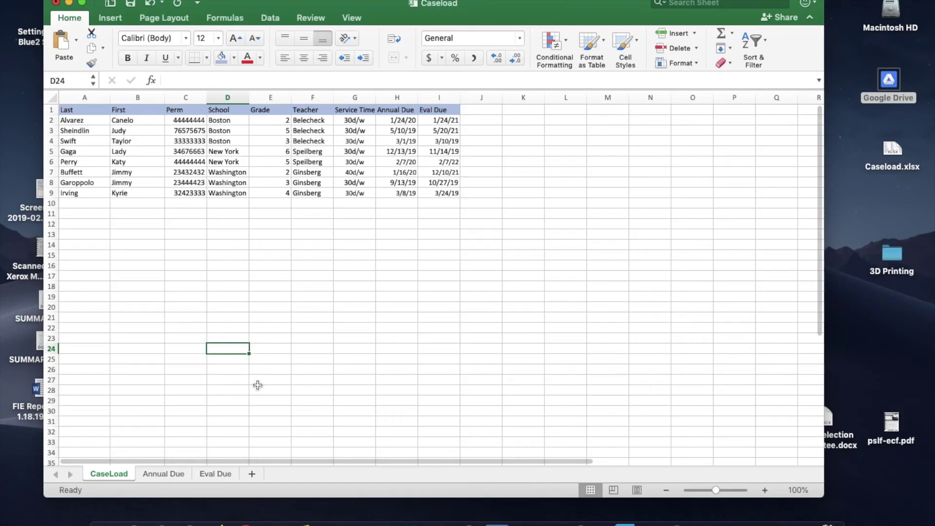
click(216, 474)
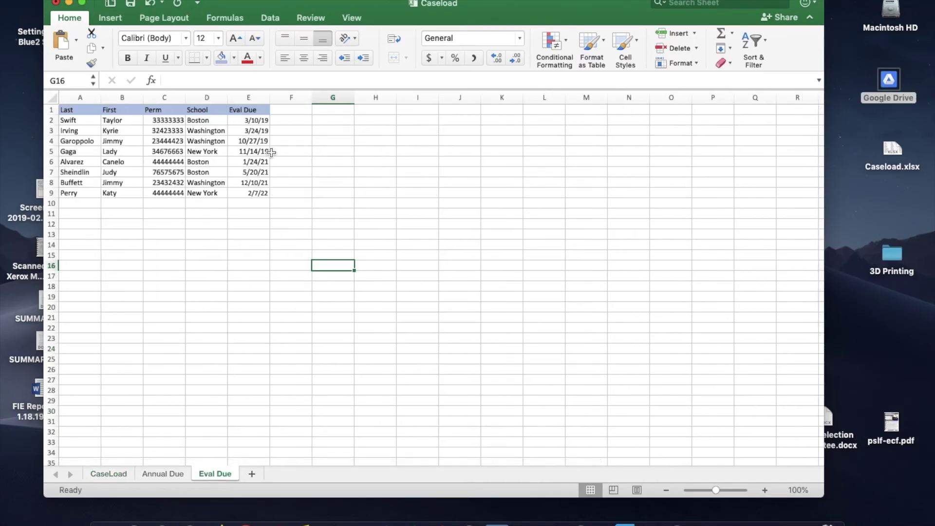
drag(78, 152, 241, 196)
right_click(80, 154)
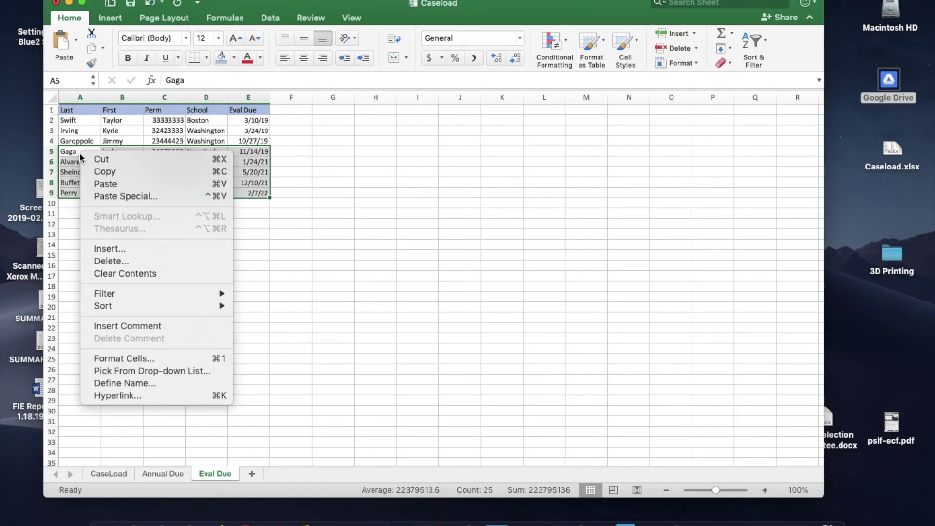
click(250, 163)
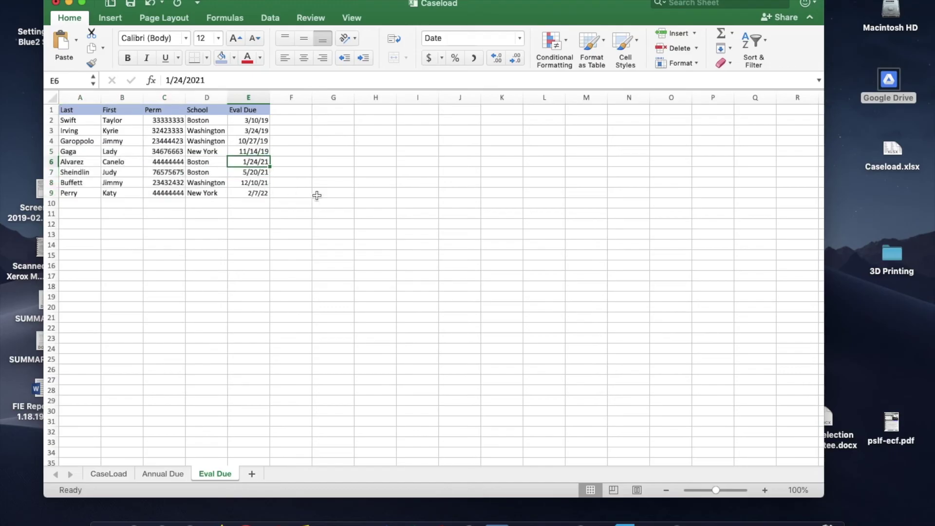
Delete the student entries with evaluations due in 2021 and 2022, A6:E9, from the Eval Due sheet, shifting cells left
drag(77, 163, 233, 195)
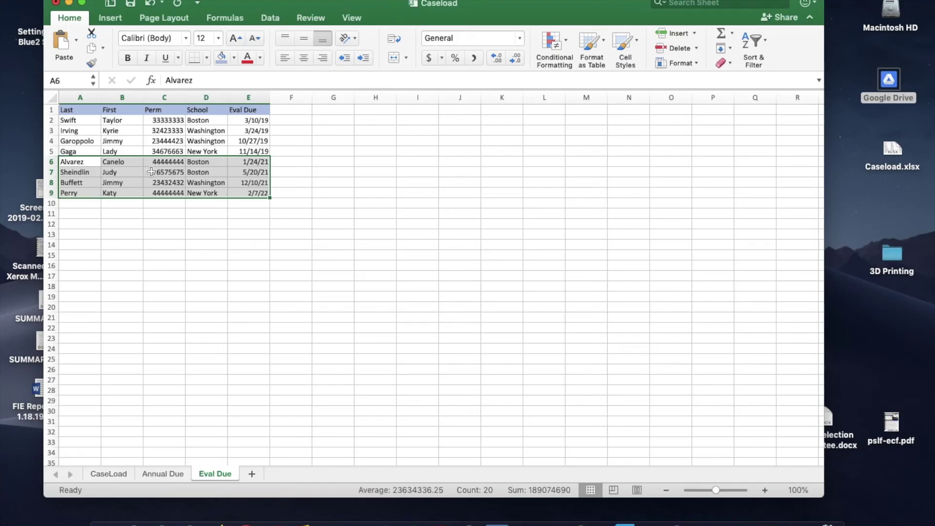
right_click(78, 163)
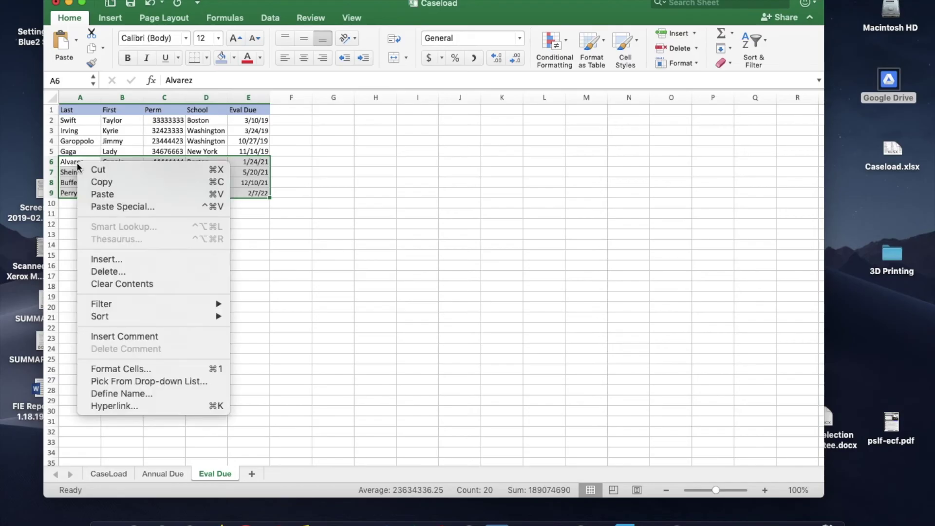
click(136, 271)
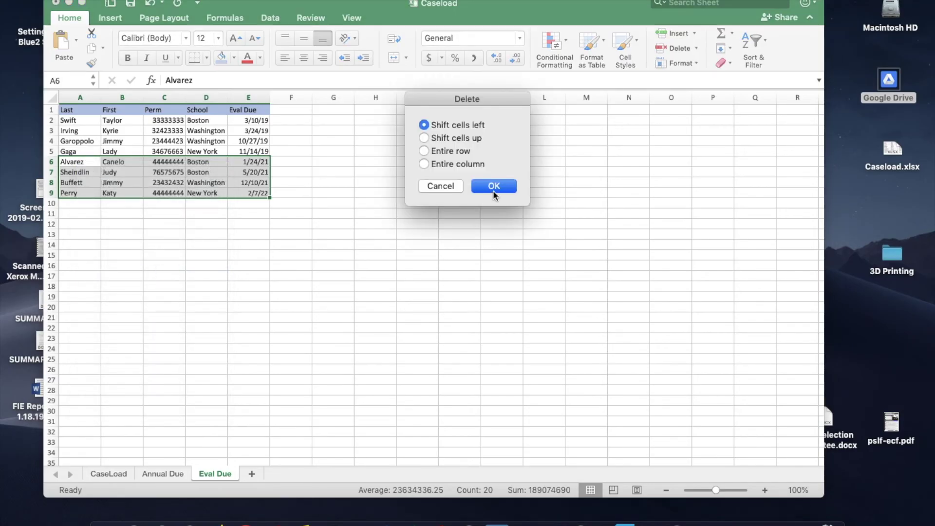
click(492, 190)
click(205, 285)
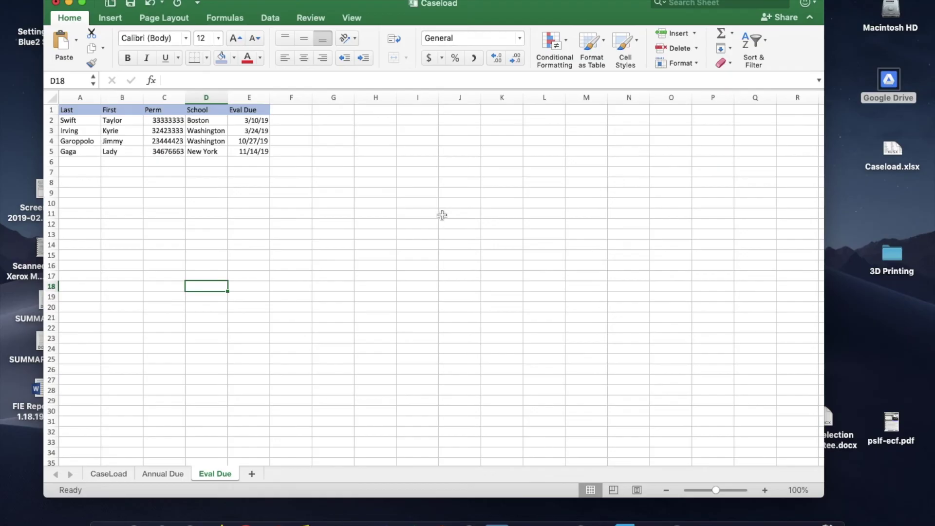
Enter Yes under Eval Due in cell F2 of the Annual Due sheet for the first student listed
click(168, 472)
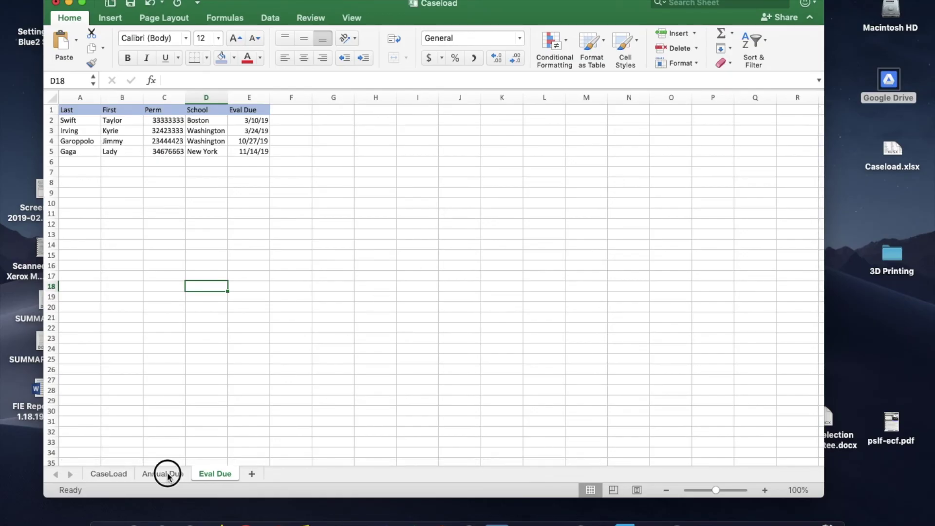
click(213, 475)
click(172, 474)
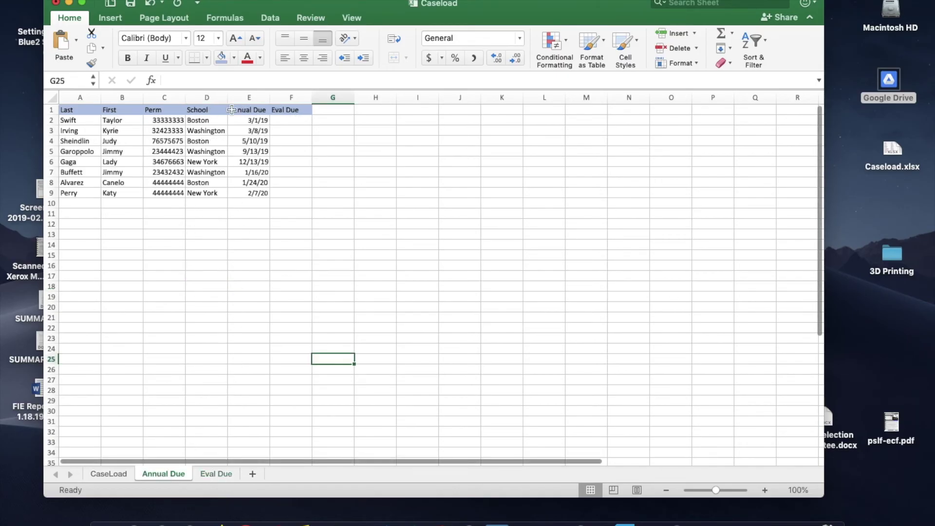
click(294, 120)
text(Yes)
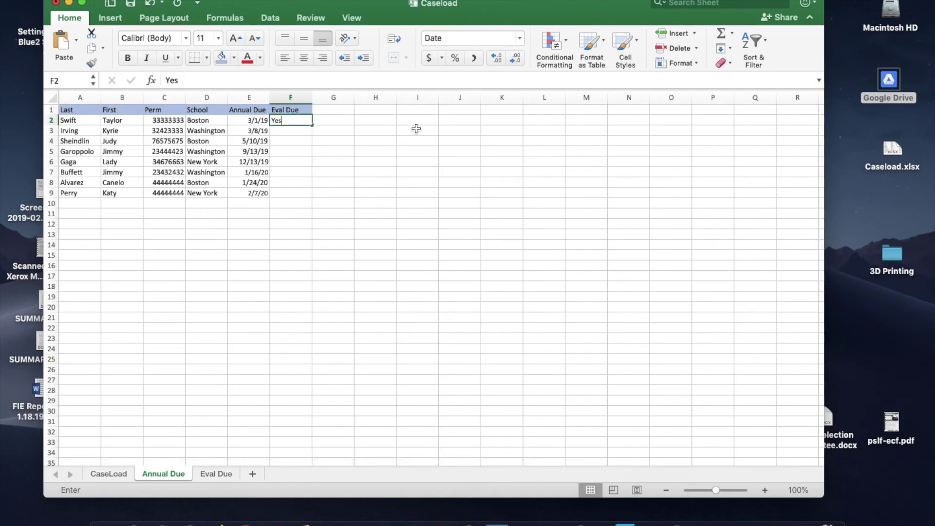
click(392, 182)
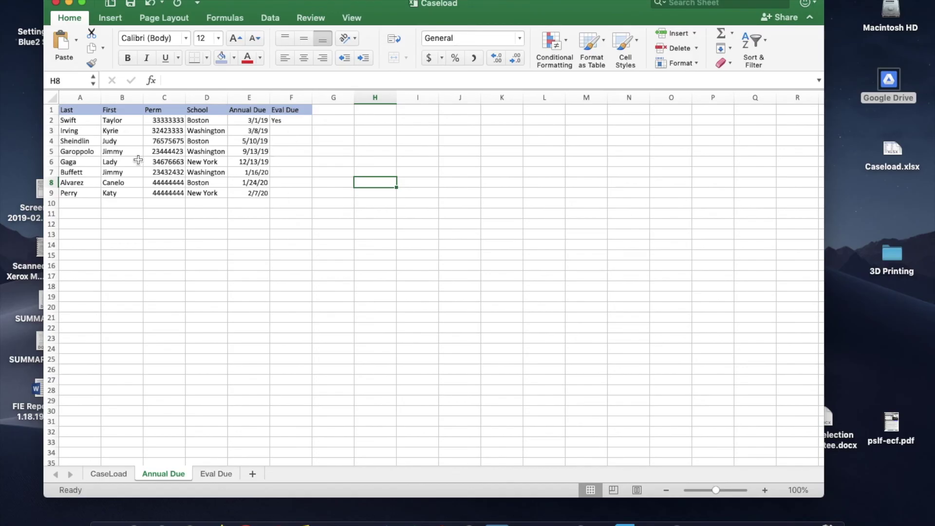
Check the Eval Due sheet and enter Yes under Eval Due in cell F3 of the Annual Due sheet
click(216, 475)
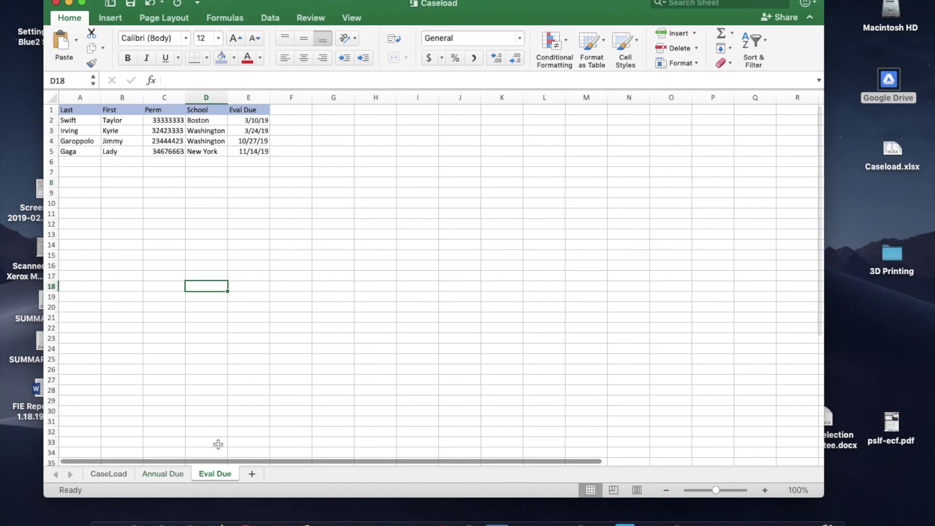
click(153, 476)
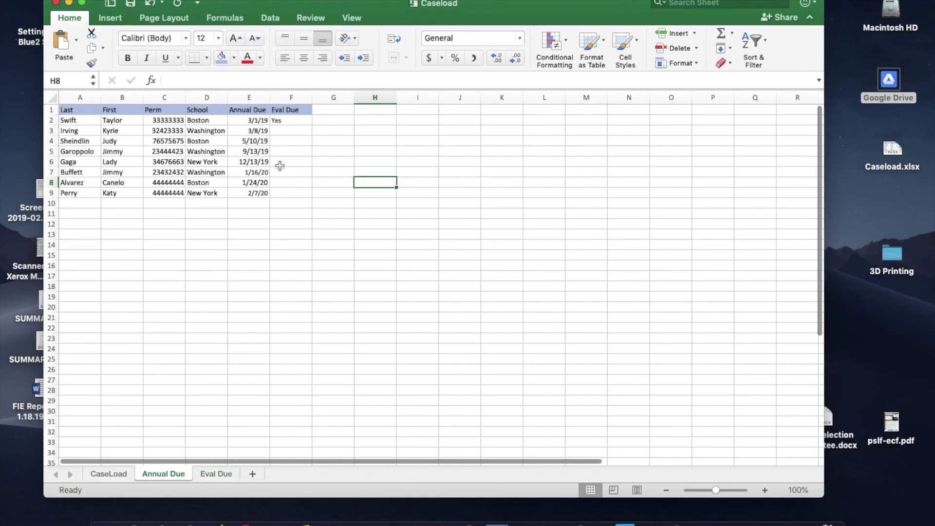
click(283, 131)
text(Ye)
key(Return)
key(Down)
key(Down)
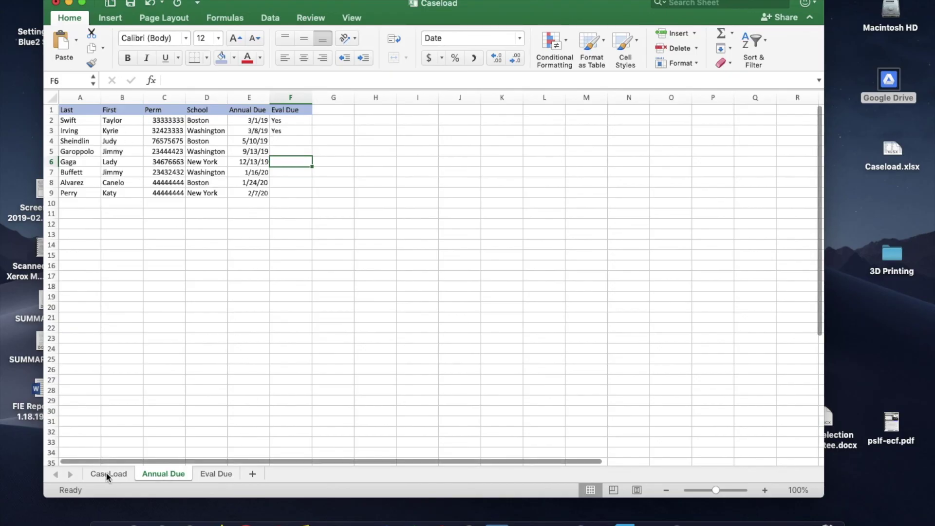
Compare the students on the Eval Due sheet and mark cell F5 of the Annual Due sheet with Yes
click(210, 474)
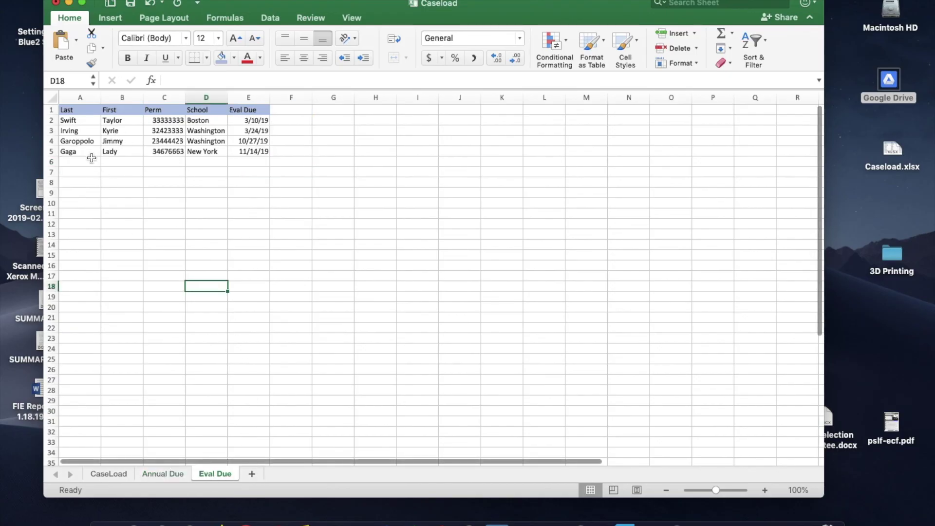
click(166, 474)
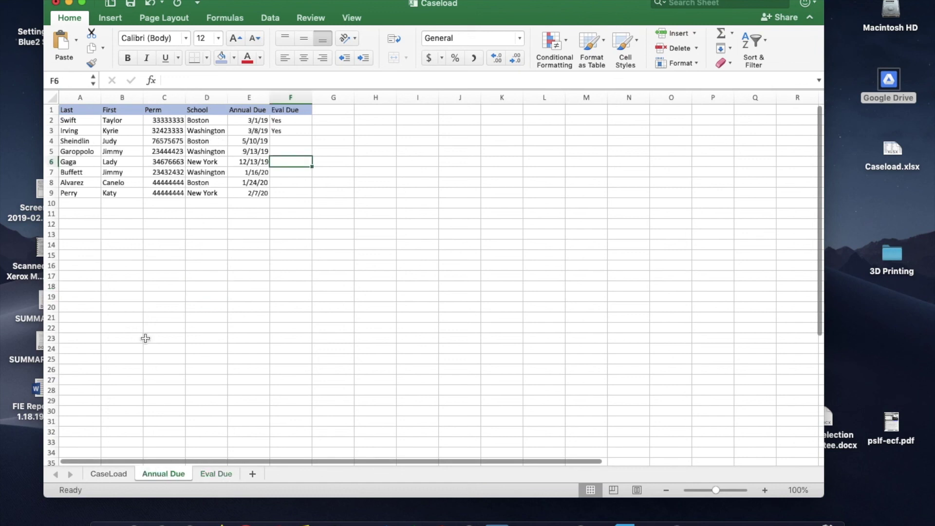
click(221, 474)
click(168, 474)
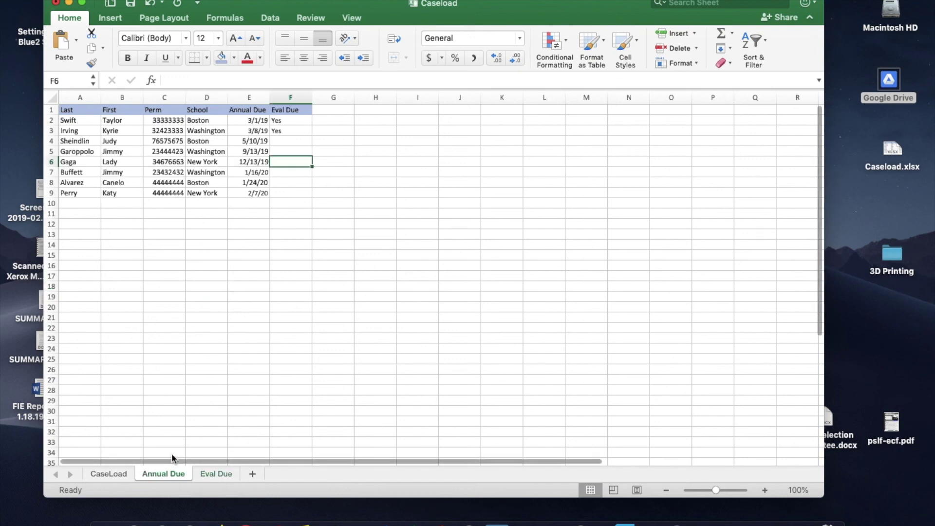
click(296, 152)
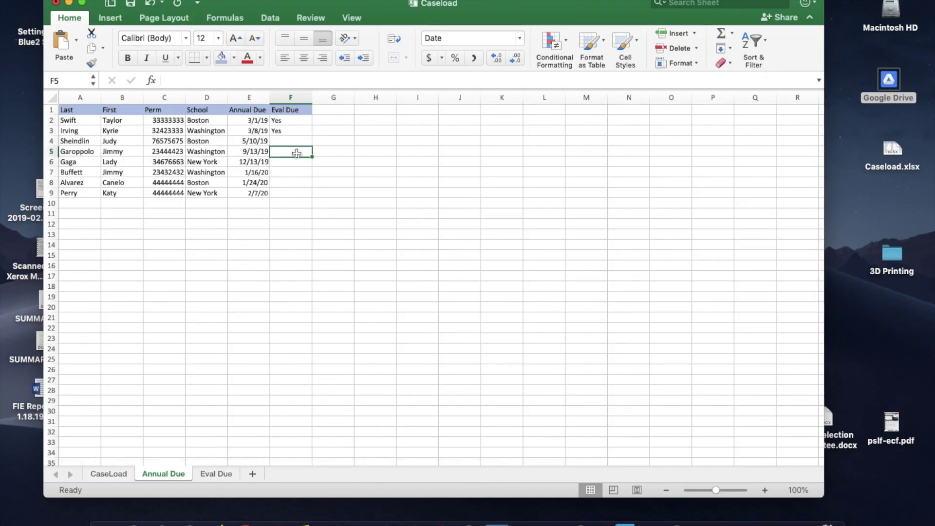
text(Yes)
click(411, 184)
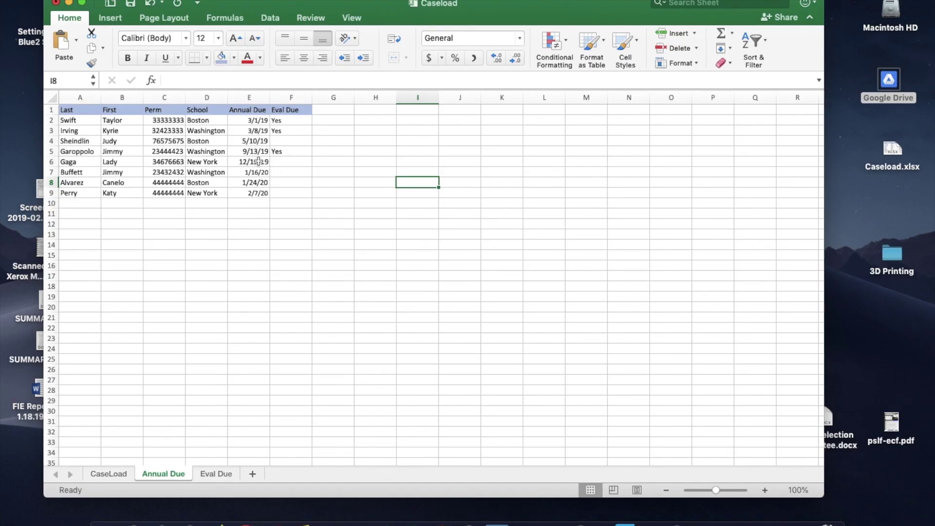
click(103, 472)
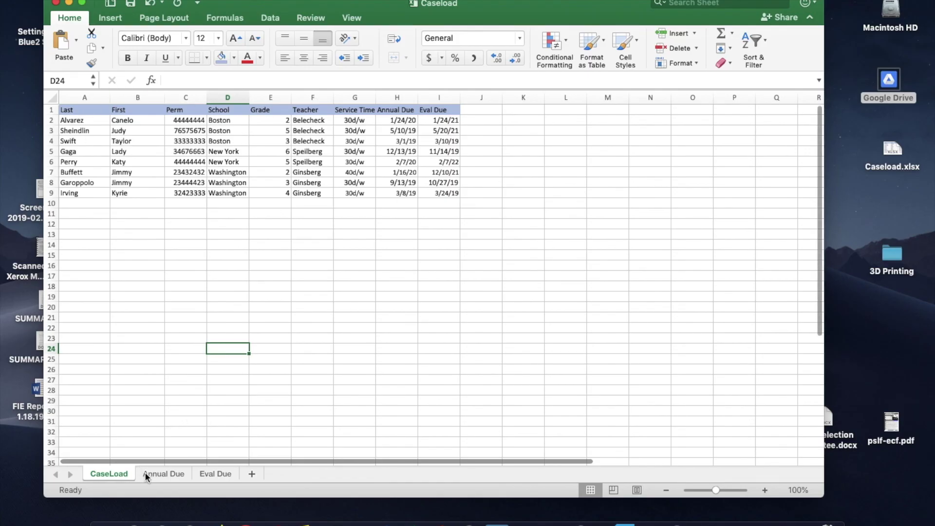
click(161, 474)
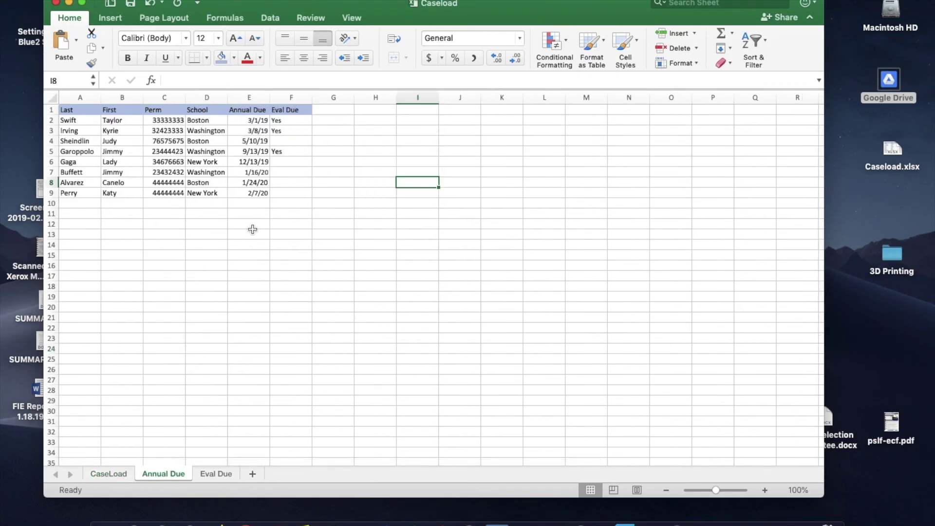
click(215, 474)
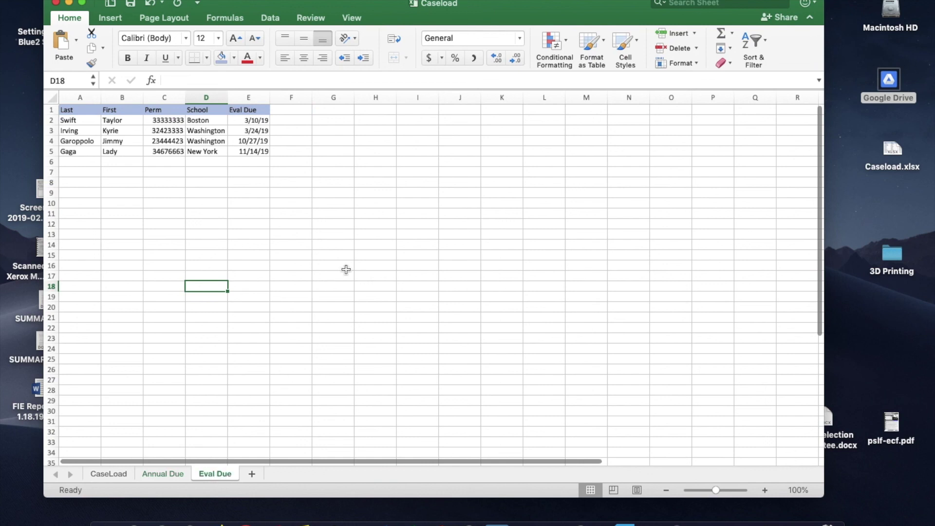